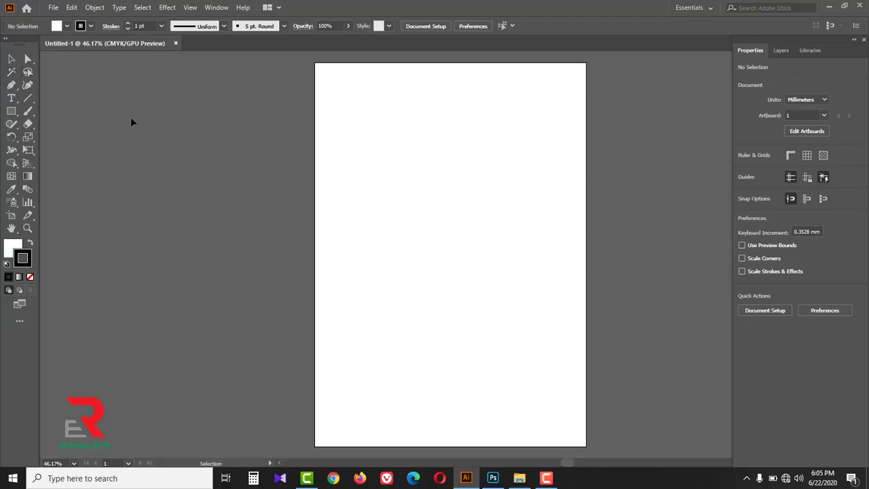
# Draw a square about 36.5 mm wide in the artboard's upper left, with a cyan-blue fill and no stroke
pyautogui.click(11, 111)
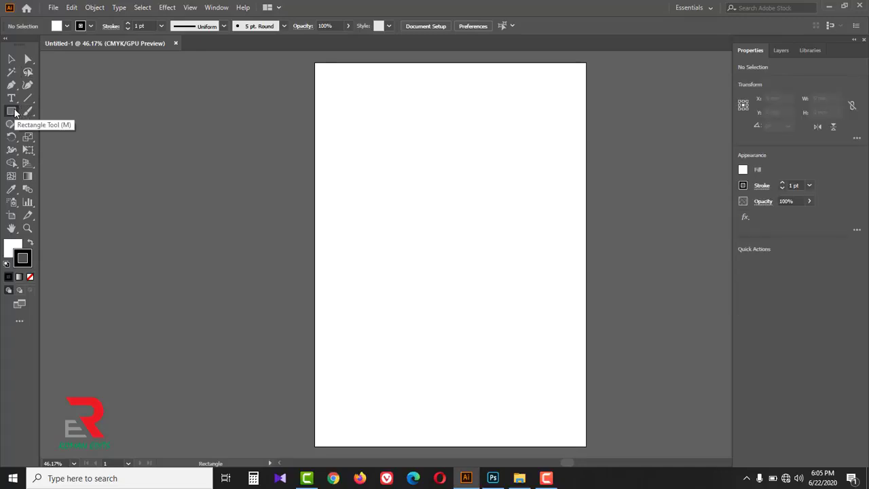
pyautogui.moveTo(346, 142); pyautogui.dragTo(393, 187)
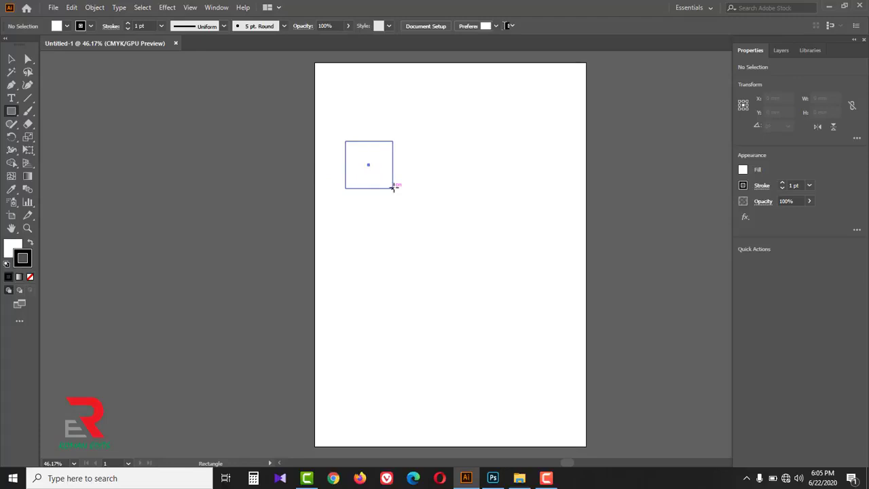
pyautogui.click(59, 29)
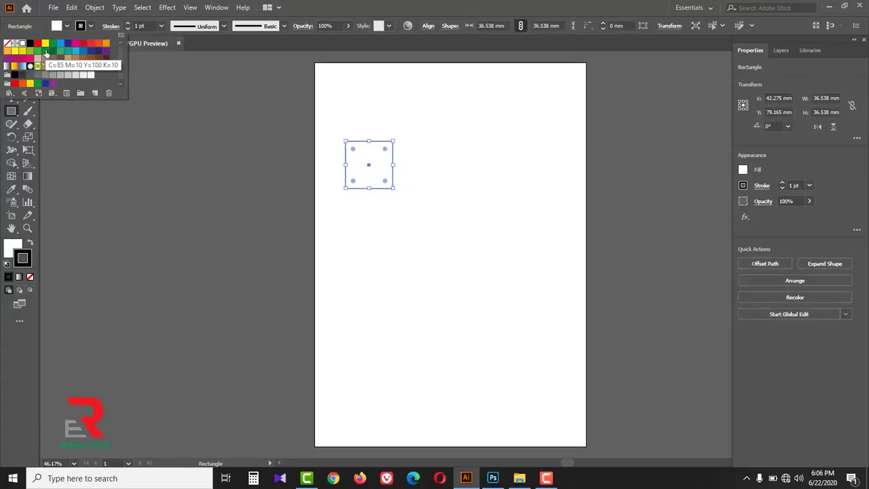
pyautogui.click(60, 45)
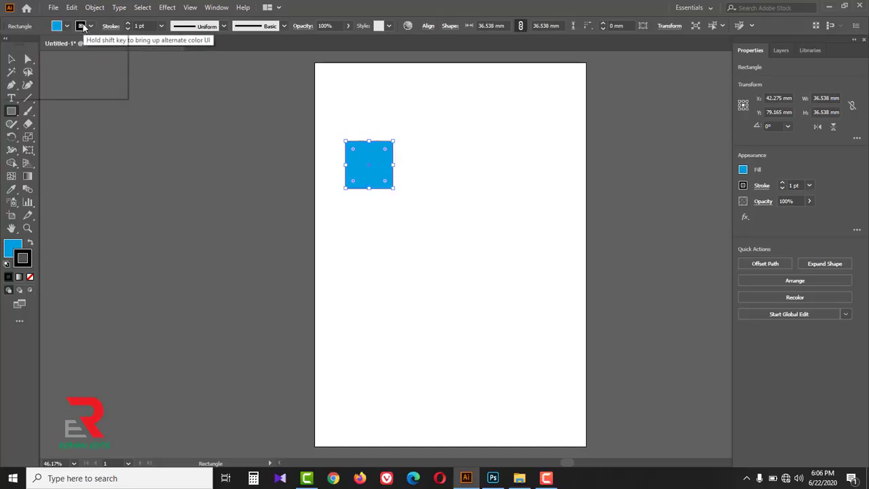
pyautogui.click(83, 25)
pyautogui.click(6, 44)
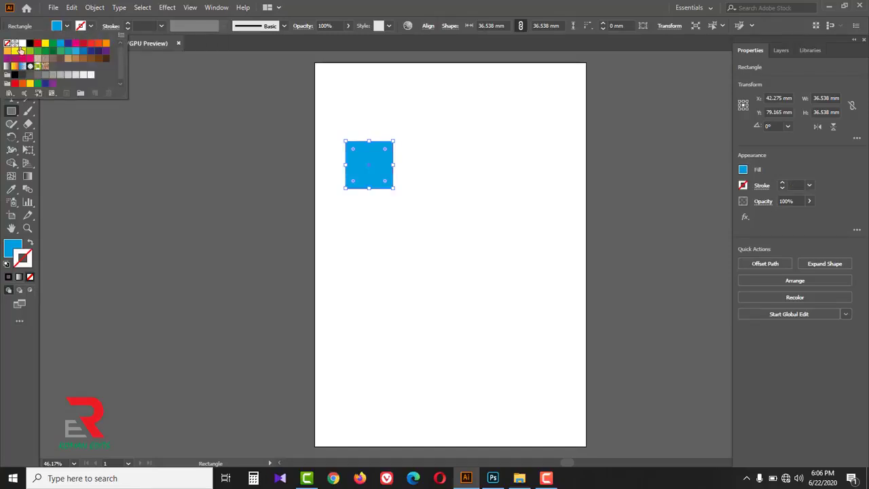
pyautogui.click(332, 114)
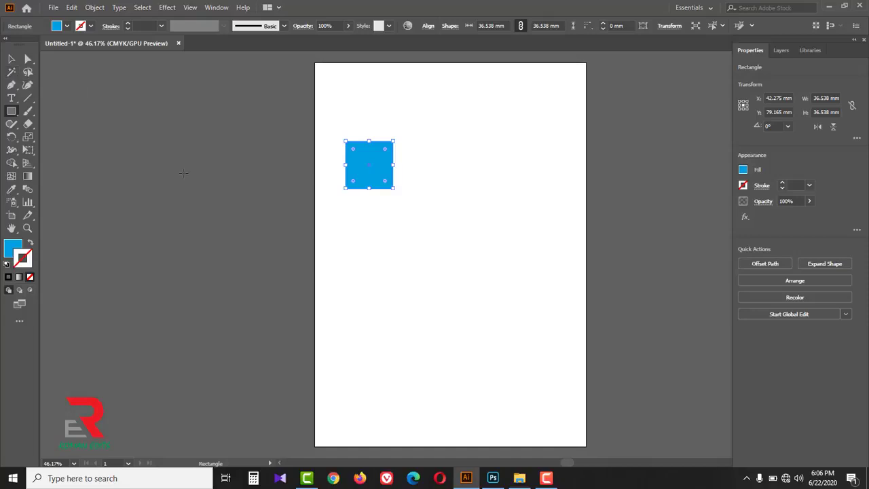
# Switch to Photoshop and select the blank white canvas with the Magic Wand tool
pyautogui.click(493, 478)
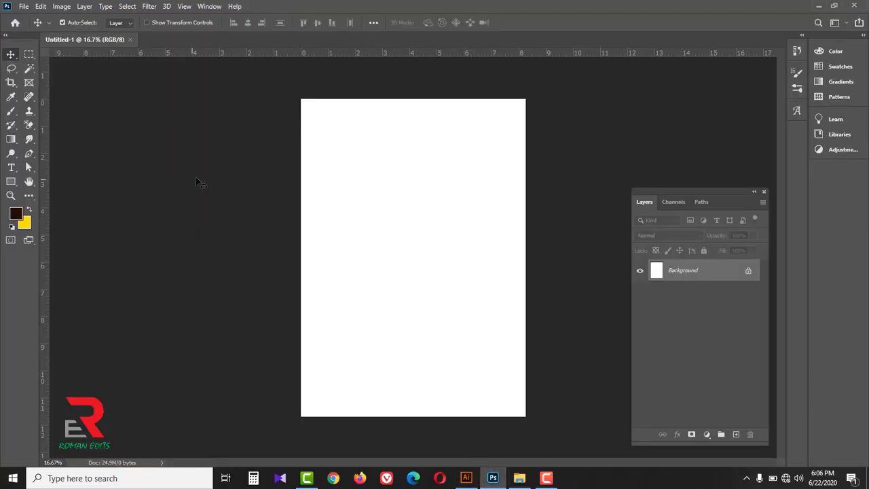
pyautogui.click(31, 65)
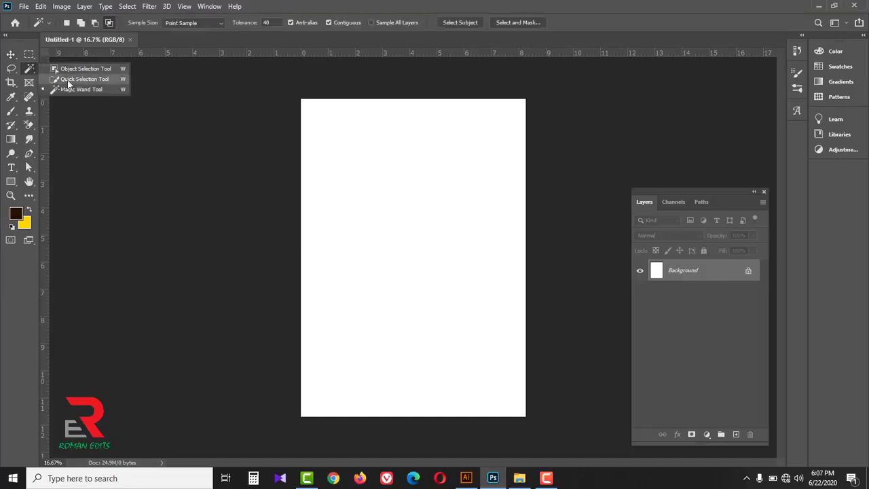
pyautogui.click(76, 90)
pyautogui.click(376, 218)
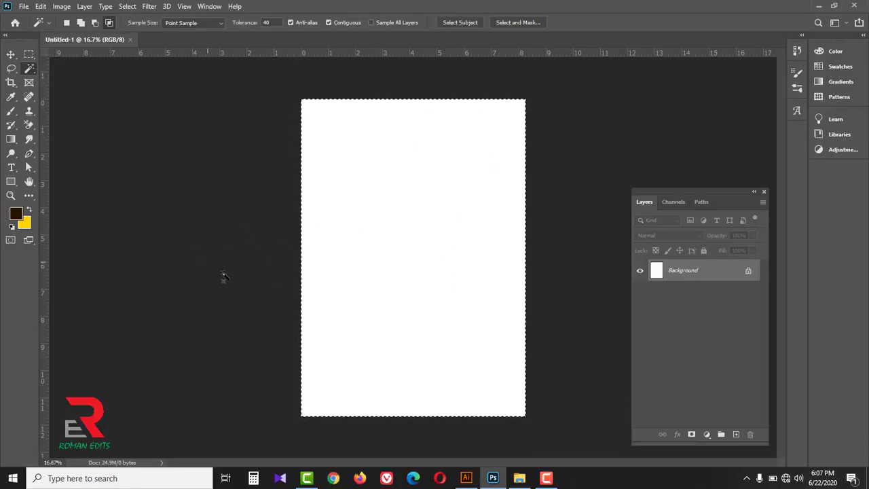
# Open the image sunset-100367_960_720 from the CLASS 4 folder
pyautogui.click(24, 6)
pyautogui.click(40, 28)
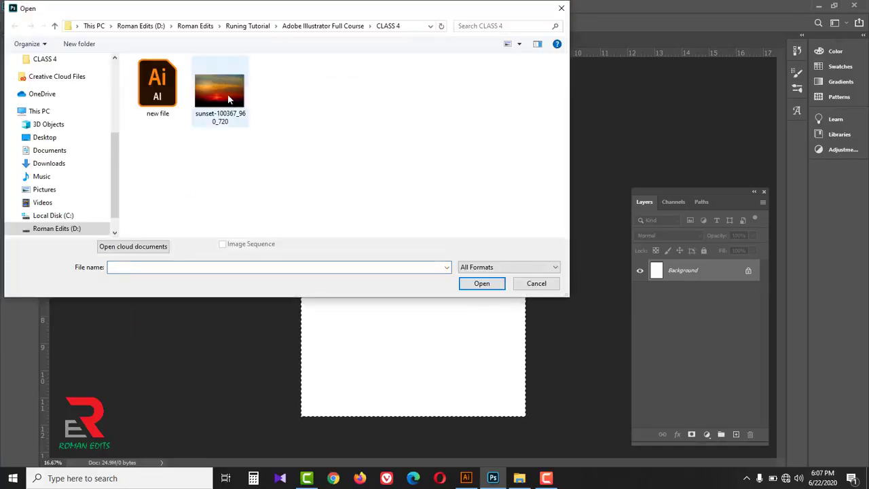
pyautogui.click(226, 93)
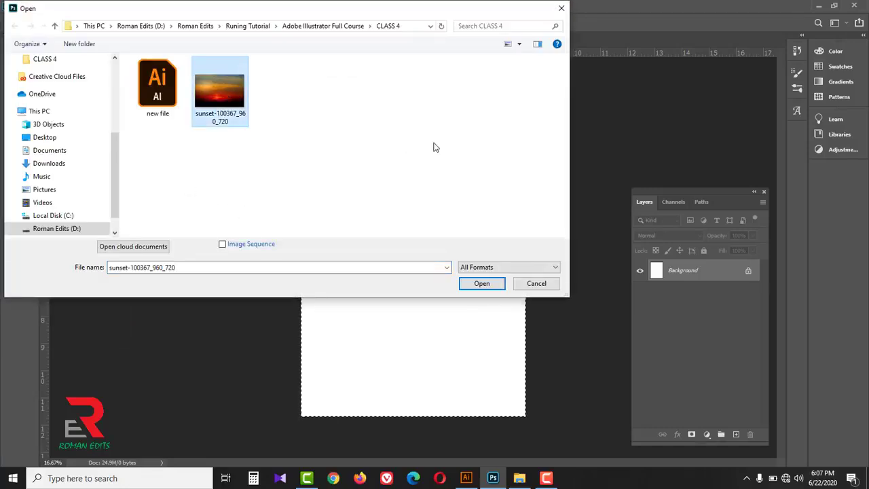
pyautogui.click(479, 283)
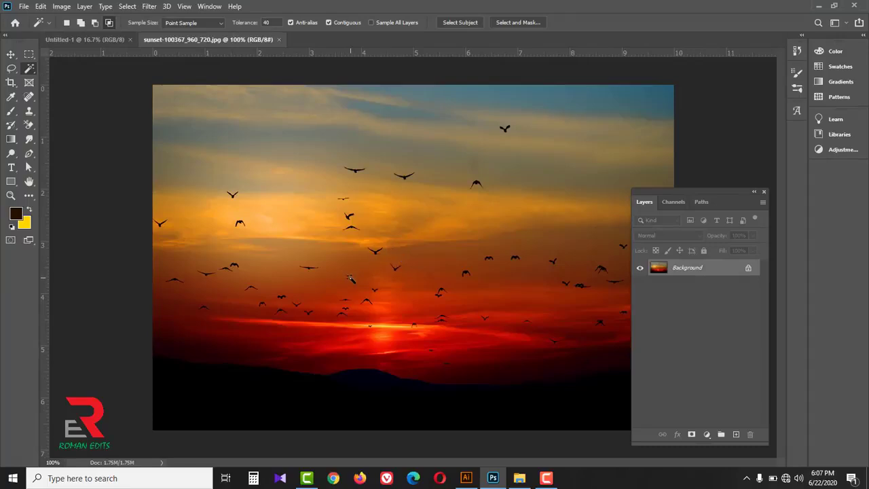
# Sample the photo's dark hills, blue sky, sun glow and red clouds in turn with the Magic Wand, keeping the Layers panel clear of the image
pyautogui.click(201, 400)
pyautogui.moveTo(640, 194); pyautogui.dragTo(709, 184)
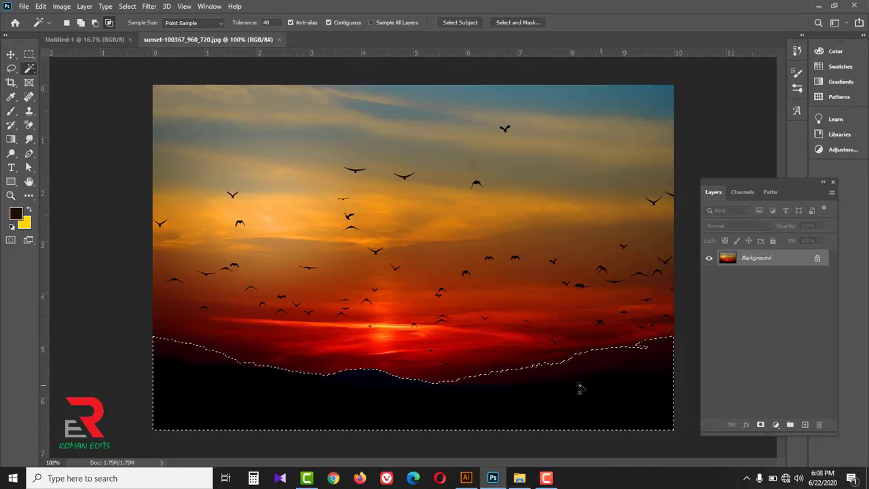
pyautogui.hotkey('ctrl', 'd')
pyautogui.click(573, 99)
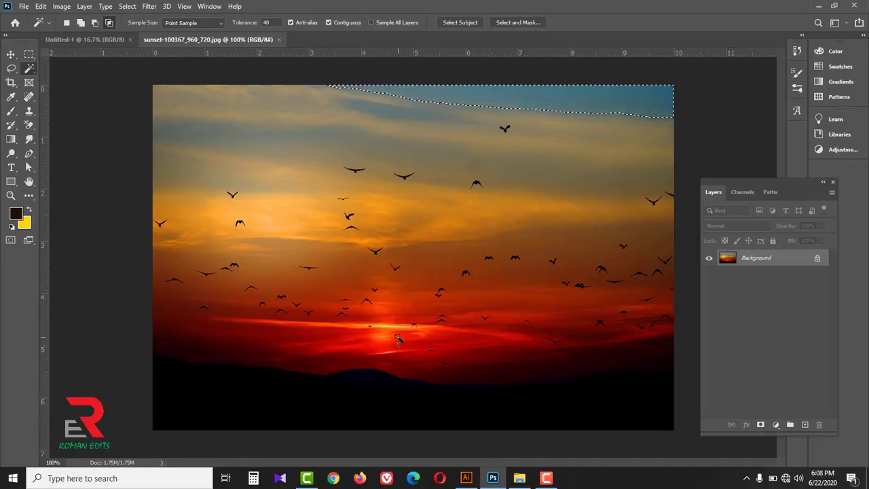
pyautogui.click(401, 341)
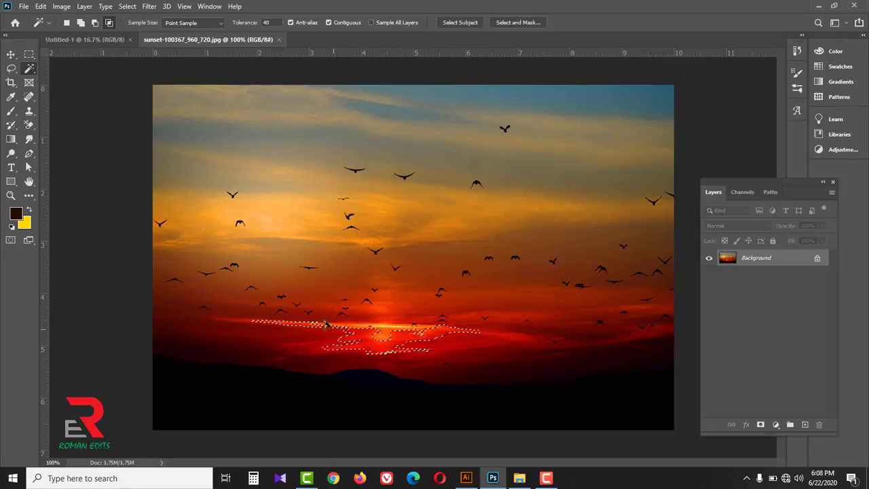
pyautogui.hotkey('ctrl', 'd')
pyautogui.click(495, 352)
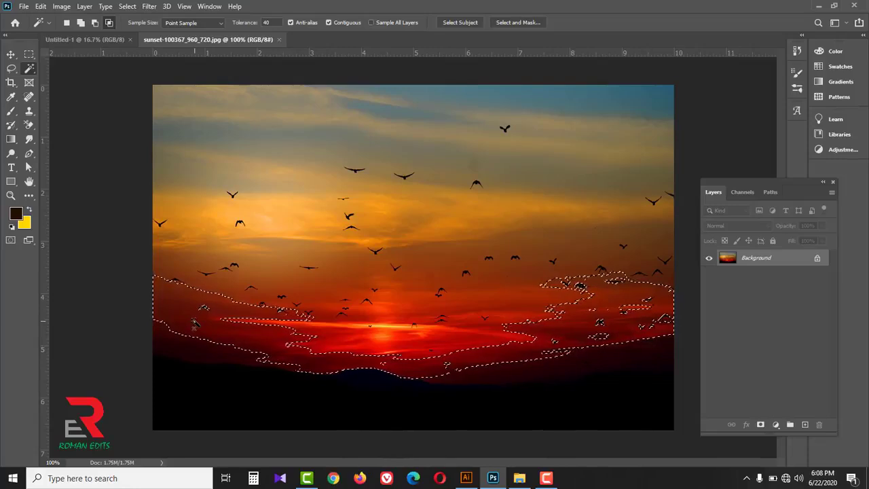
# Switch to Illustrator and duplicate the blue square into twelve copies scattered across the artboard and just beyond its edges
pyautogui.click(466, 480)
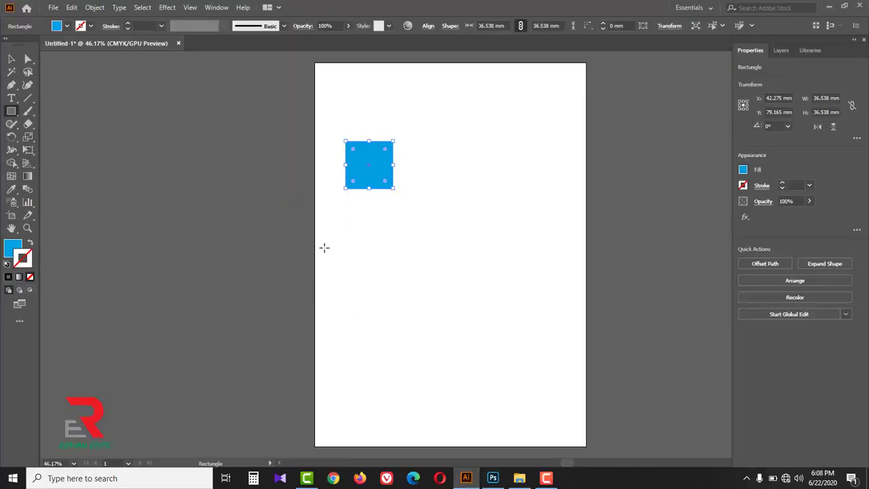
pyautogui.click(13, 60)
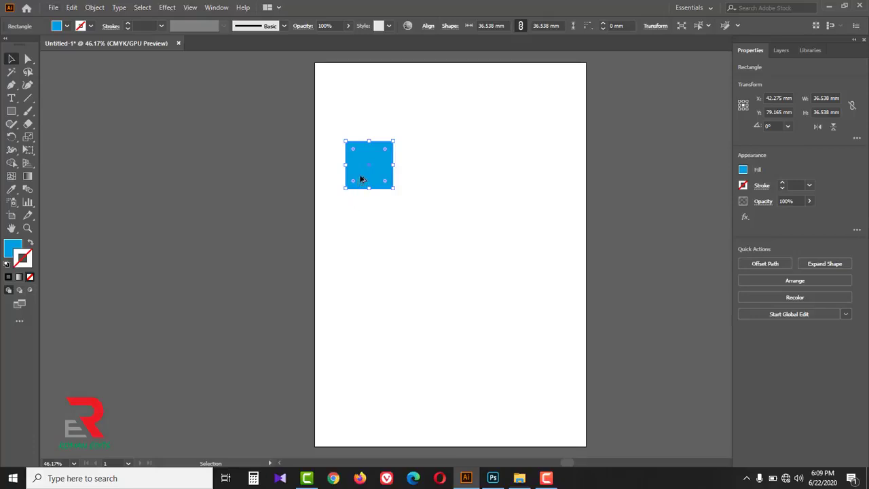
pyautogui.moveTo(362, 178); pyautogui.dragTo(472, 389)
pyautogui.moveTo(474, 391); pyautogui.dragTo(437, 309)
pyautogui.moveTo(421, 295); pyautogui.dragTo(448, 165)
pyautogui.moveTo(448, 169); pyautogui.dragTo(523, 275)
pyautogui.moveTo(523, 275); pyautogui.dragTo(532, 167)
pyautogui.moveTo(532, 167); pyautogui.dragTo(303, 334)
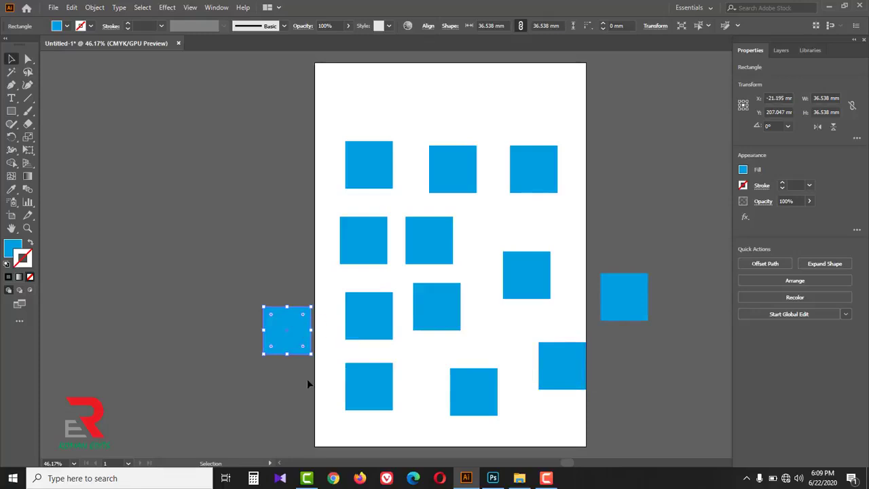
# Fill the square off the artboard's left edge, the middle square and the one to its upper right with magenta
pyautogui.keyDown('shift'); pyautogui.click(440, 317); pyautogui.keyUp('shift')
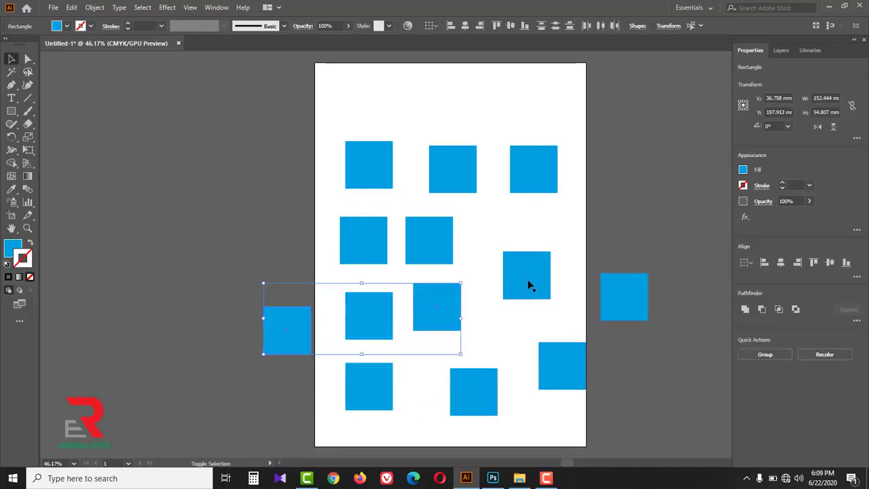
pyautogui.keyDown('shift'); pyautogui.click(536, 275); pyautogui.keyUp('shift')
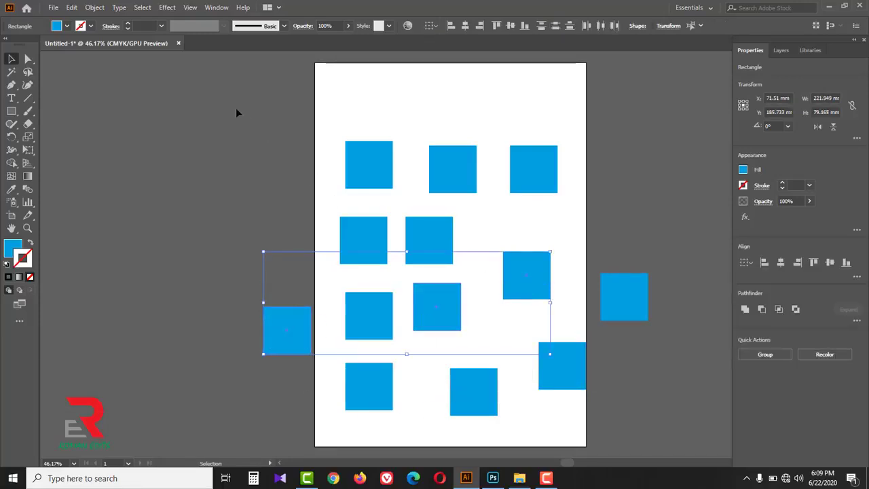
pyautogui.click(56, 27)
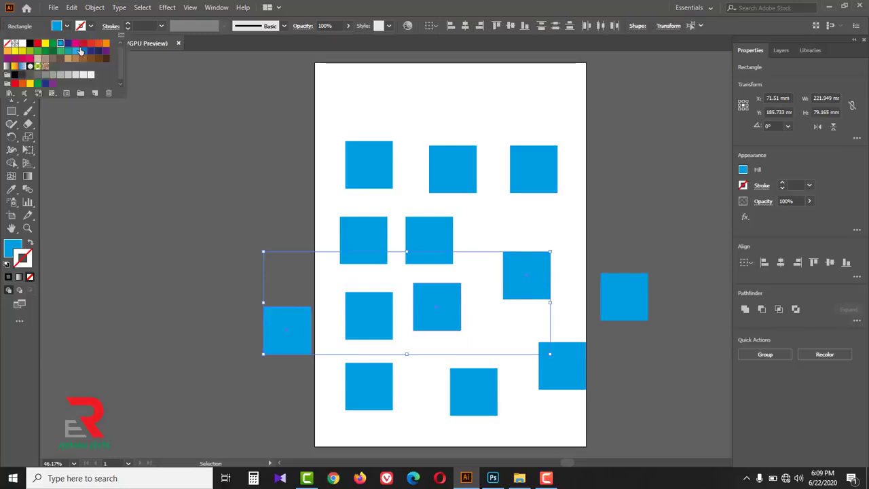
pyautogui.click(76, 44)
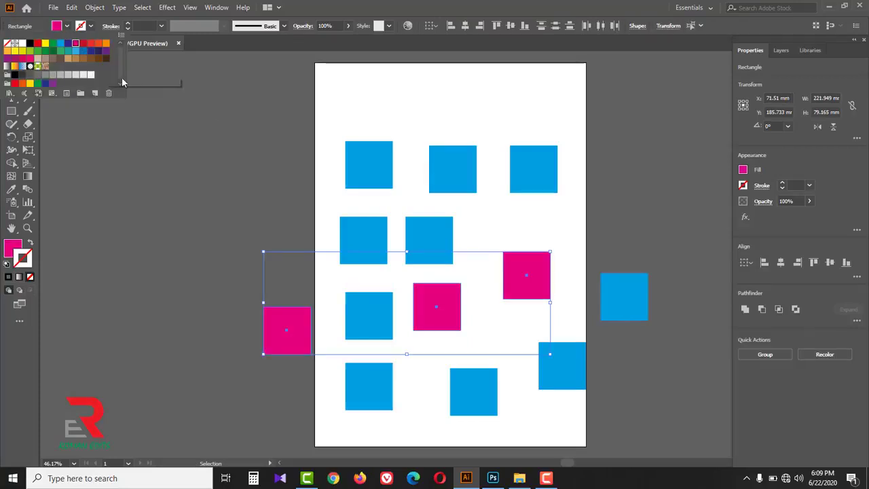
# Fill the upper-left, upper-right and lower-left squares on the artboard with dark red
pyautogui.click(368, 161)
pyautogui.click(269, 204)
pyautogui.click(369, 165)
pyautogui.keyDown('shift'); pyautogui.click(534, 178); pyautogui.keyUp('shift')
pyautogui.keyDown('shift'); pyautogui.click(375, 395); pyautogui.keyUp('shift')
pyautogui.click(60, 29)
pyautogui.click(82, 44)
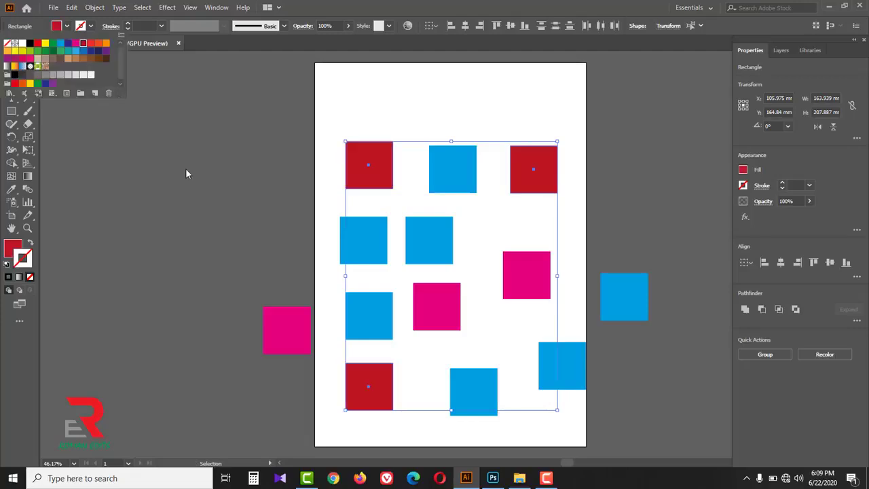
# Fill the square off the artboard's right edge, the second square in the second row and the left square below it with gray, and deselect
pyautogui.click(632, 293)
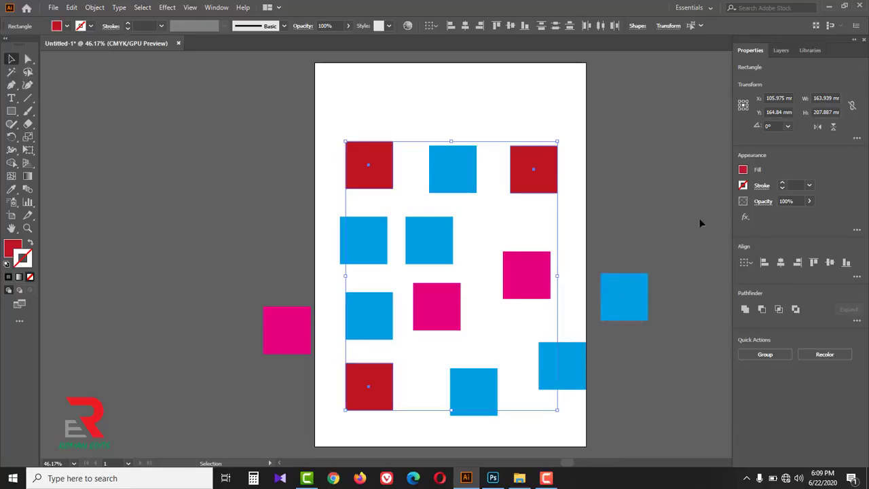
pyautogui.click(650, 297)
pyautogui.click(625, 302)
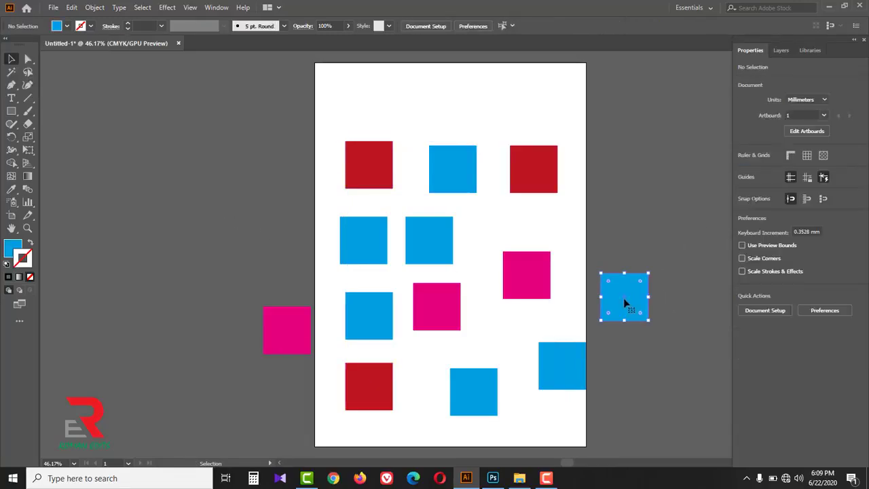
pyautogui.keyDown('shift'); pyautogui.click(443, 247); pyautogui.keyUp('shift')
pyautogui.keyDown('shift'); pyautogui.click(369, 325); pyautogui.keyUp('shift')
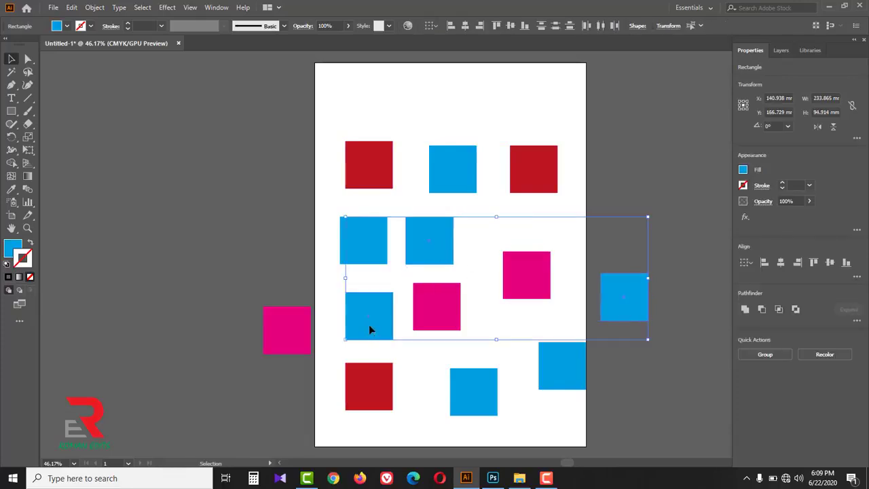
pyautogui.click(58, 27)
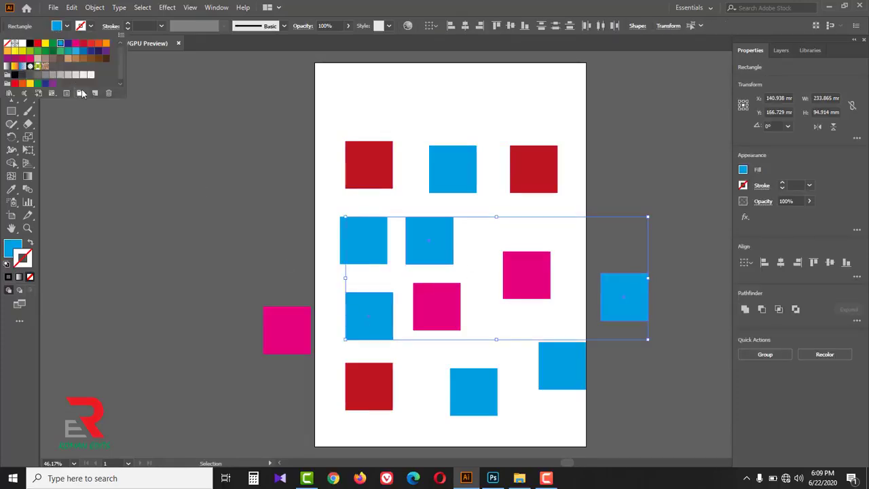
pyautogui.click(38, 74)
pyautogui.click(191, 175)
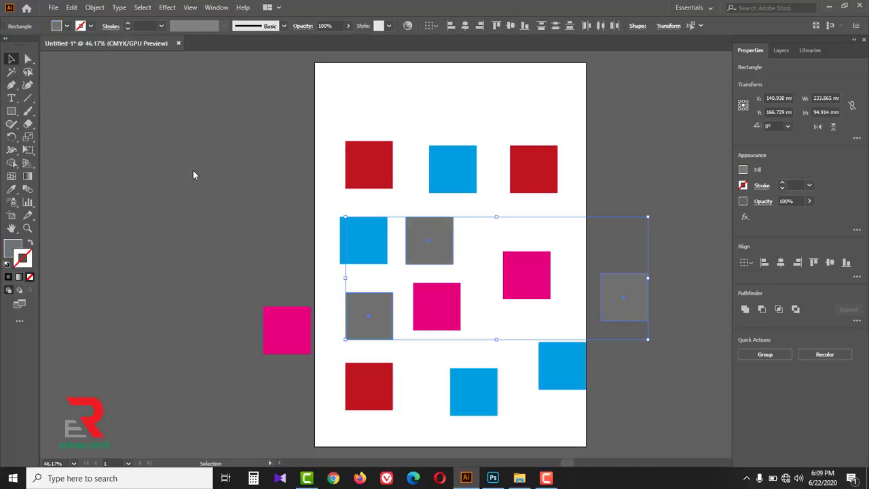
pyautogui.click(239, 175)
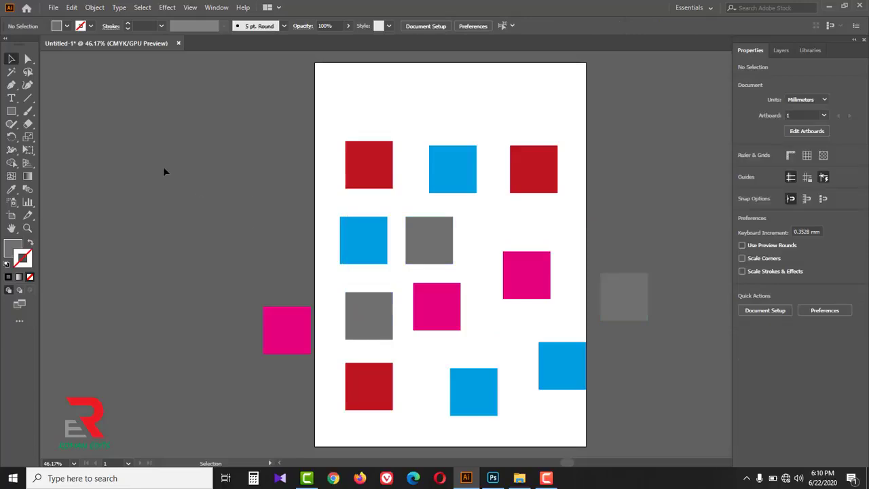
# Use the Magic Wand tool to select all the blue, dark red, magenta and gray squares, one color group after another
pyautogui.click(12, 73)
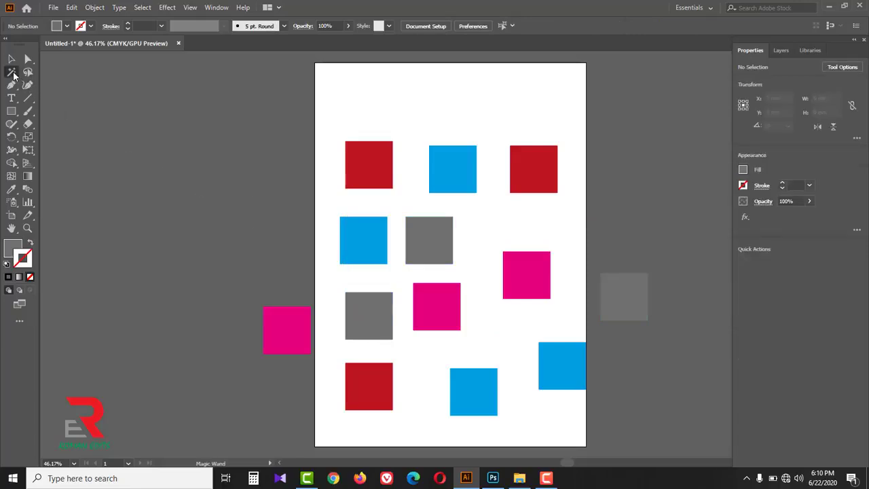
pyautogui.click(449, 163)
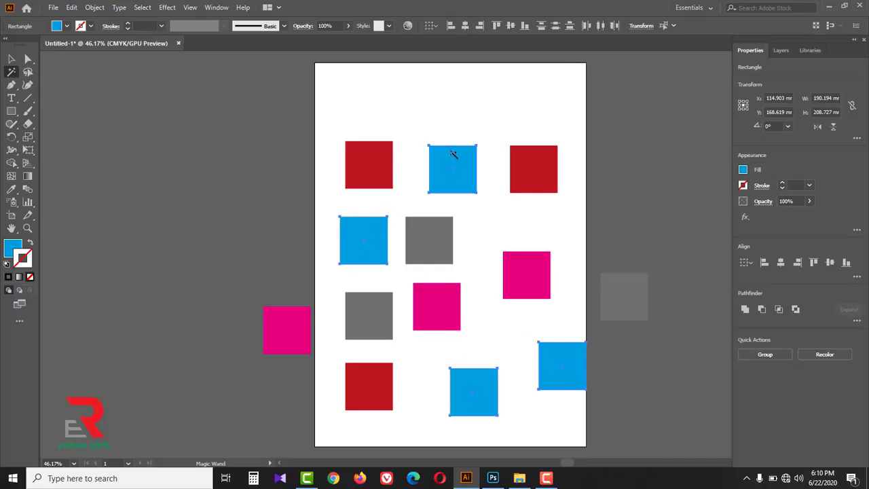
pyautogui.click(533, 164)
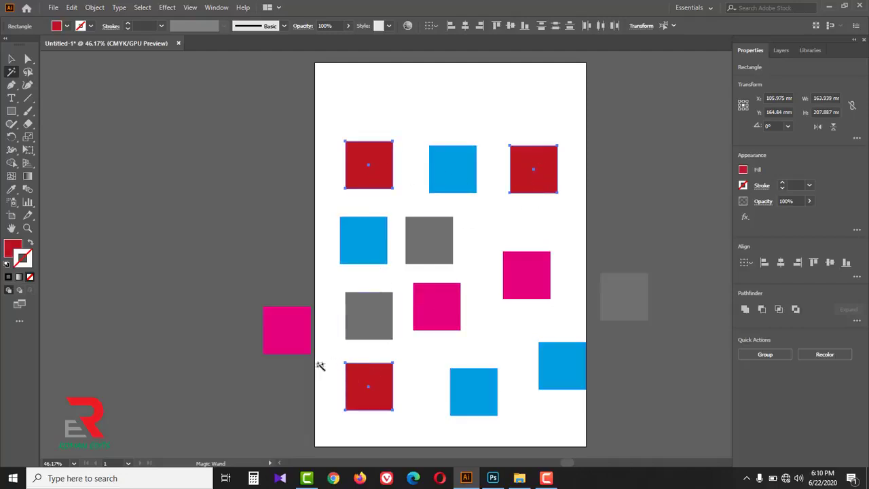
pyautogui.click(287, 331)
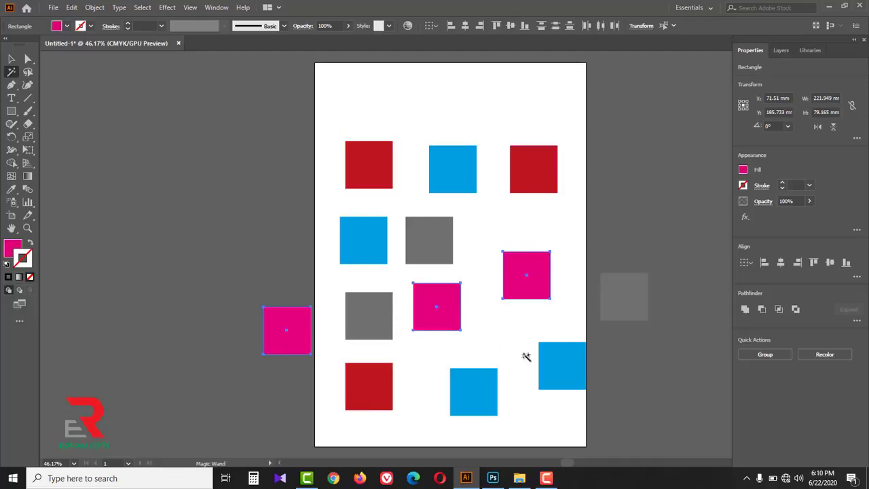
pyautogui.click(631, 296)
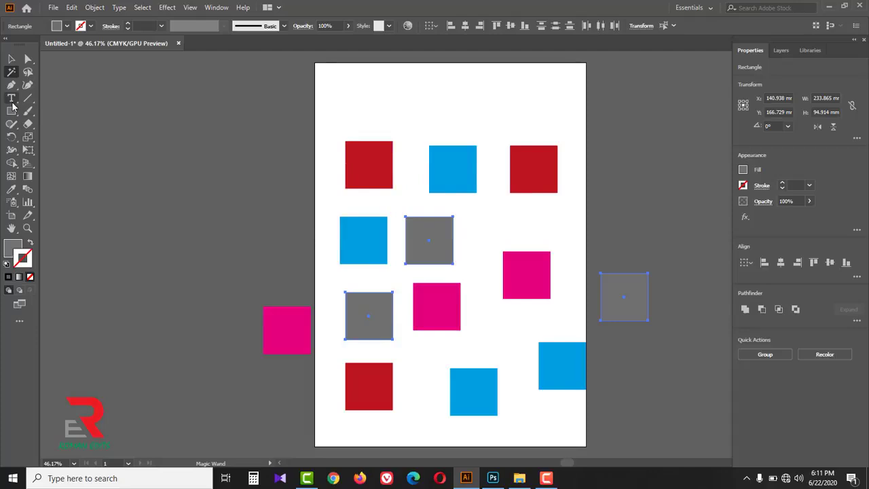
# Add the text "Roman Edits" on the empty canvas to the left of the artboard
pyautogui.moveTo(11, 100); pyautogui.dragTo(69, 100)
pyautogui.click(228, 240)
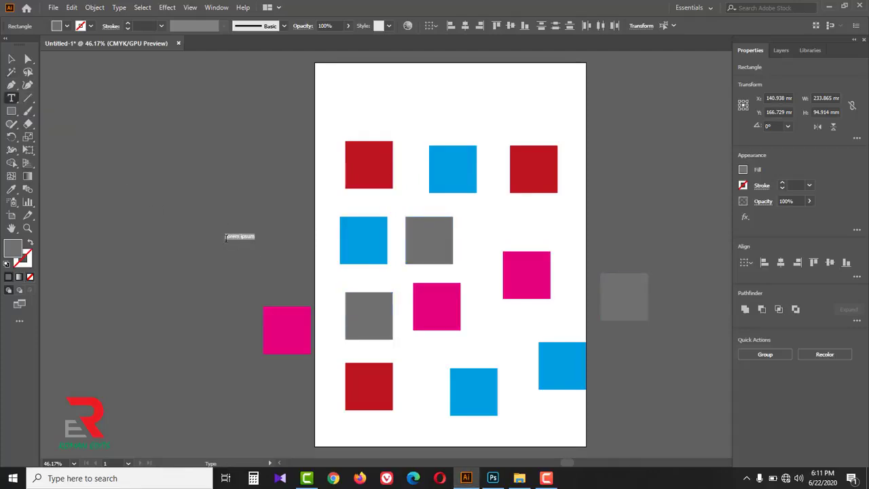
pyautogui.press('BackSpace')
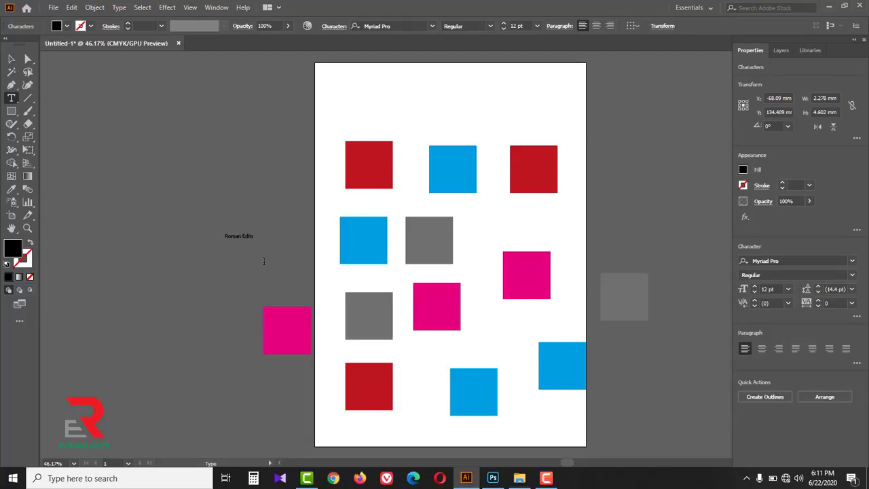
pyautogui.click(12, 60)
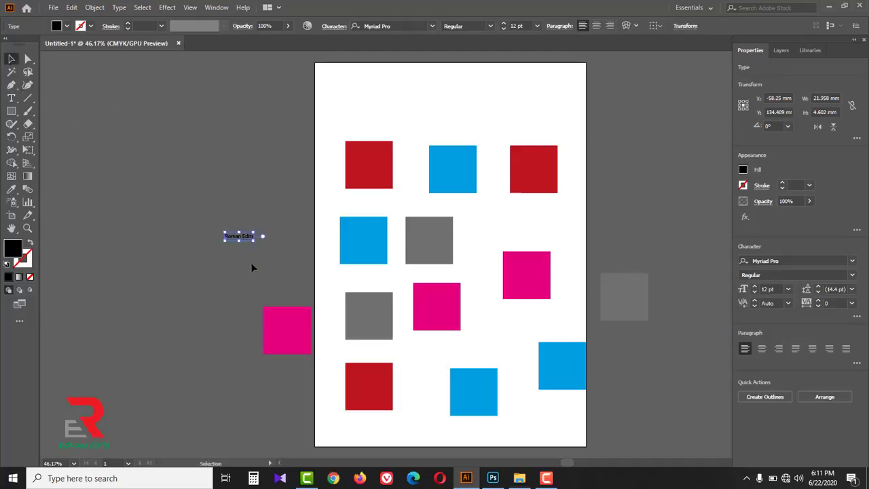
# Scale the text up to about 53 pt and duplicate it into a loose stack of five copies beside the artboard
pyautogui.moveTo(256, 242); pyautogui.dragTo(293, 265)
pyautogui.moveTo(264, 237); pyautogui.dragTo(209, 291)
pyautogui.moveTo(199, 328); pyautogui.dragTo(204, 364)
# Fill the second and fourth text copies from the top with dark blue
pyautogui.click(195, 263)
pyautogui.click(66, 27)
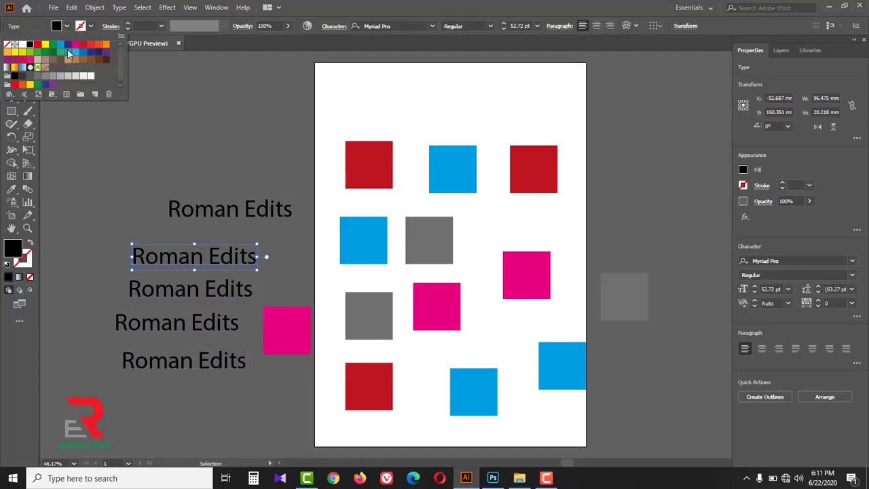
pyautogui.click(68, 45)
pyautogui.click(161, 332)
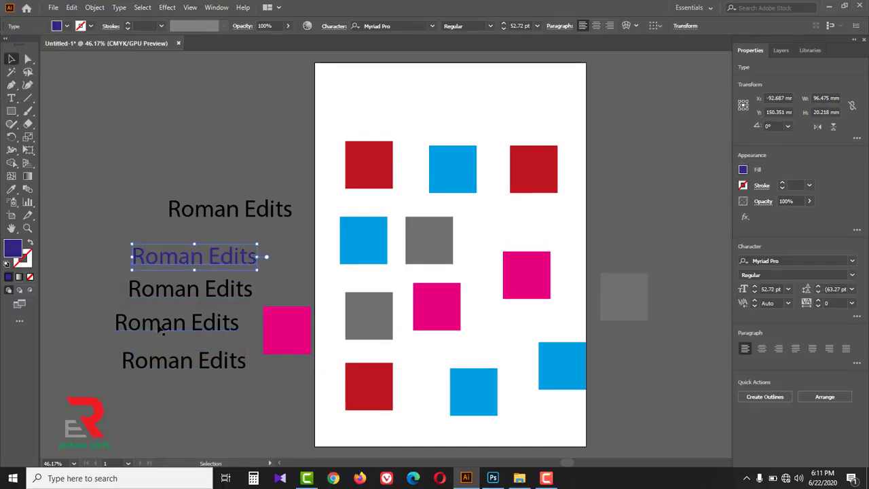
pyautogui.click(168, 345)
pyautogui.click(171, 328)
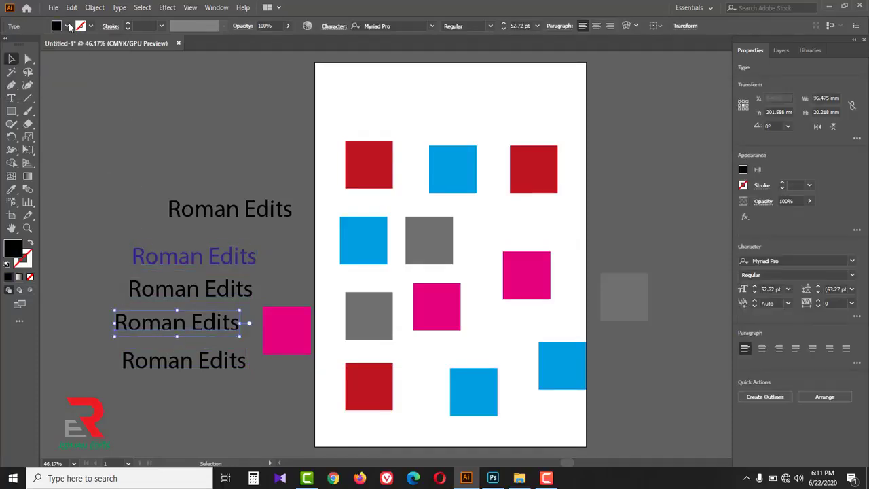
pyautogui.click(67, 26)
pyautogui.click(68, 43)
pyautogui.click(197, 190)
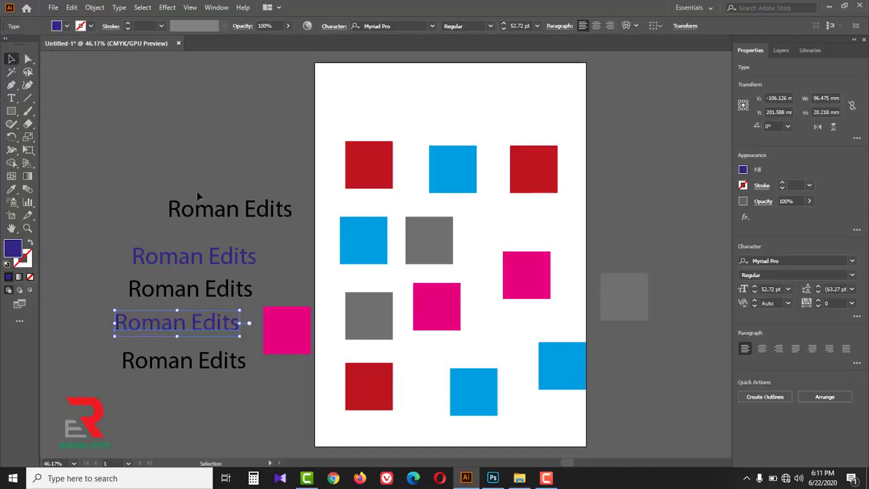
# Fill the topmost and bottommost text copies with the same light blue as the blue squares, and deselect
pyautogui.click(202, 213)
pyautogui.click(208, 219)
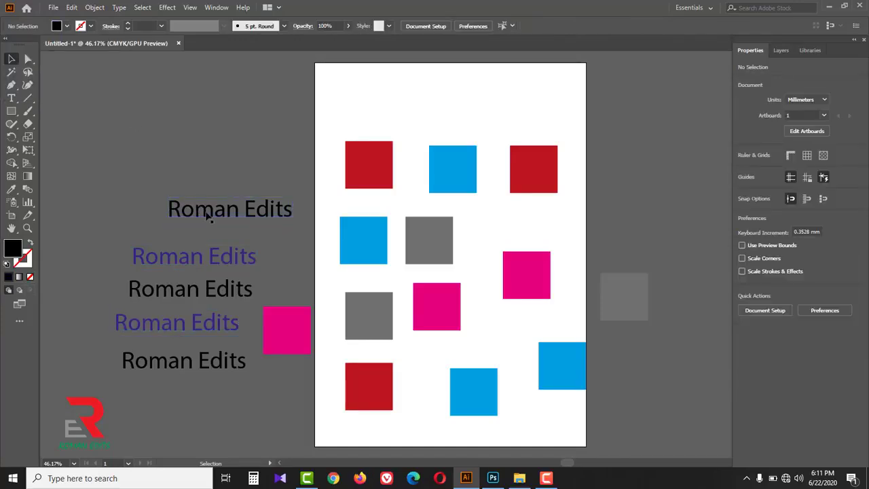
pyautogui.click(209, 216)
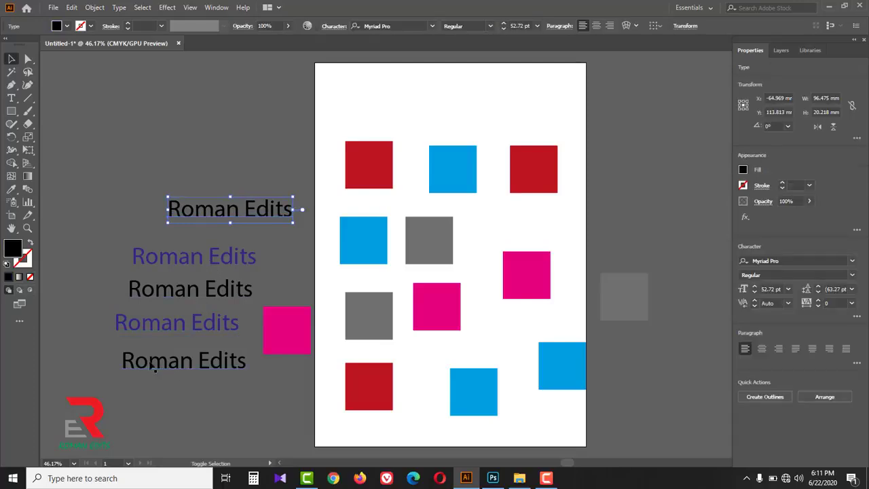
pyautogui.keyDown('shift'); pyautogui.click(143, 370); pyautogui.keyUp('shift')
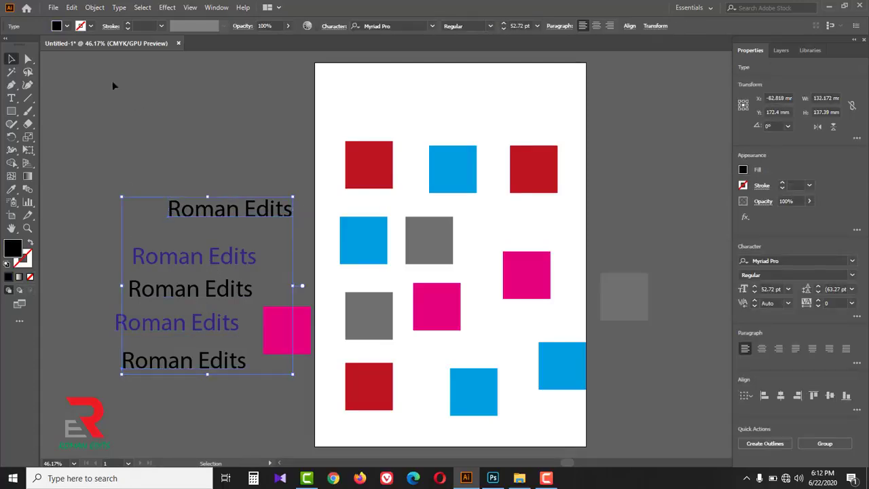
pyautogui.click(67, 27)
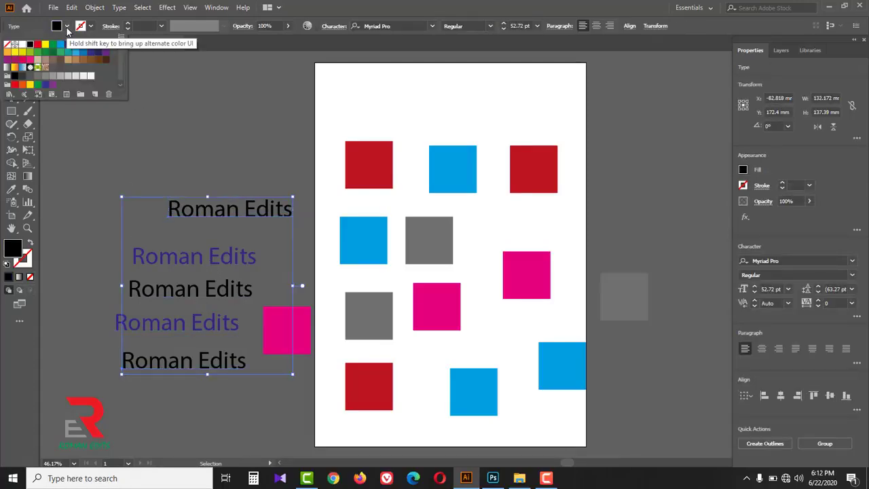
pyautogui.click(60, 45)
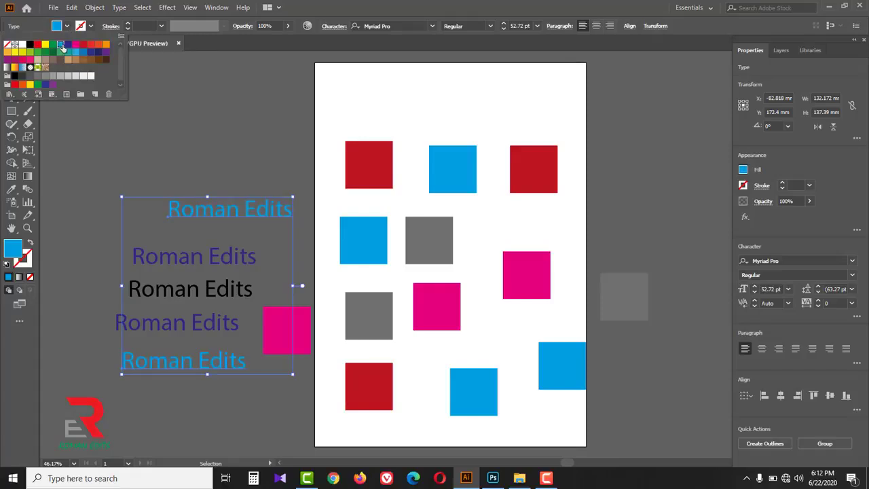
pyautogui.click(241, 112)
pyautogui.click(245, 109)
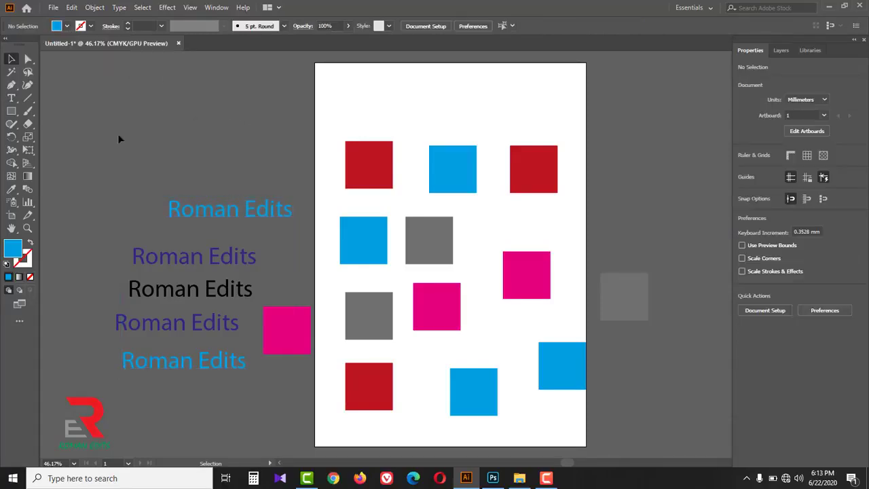
# Use the Magic Wand tool on a light blue square to select objects of that color while the text is still live
pyautogui.click(11, 74)
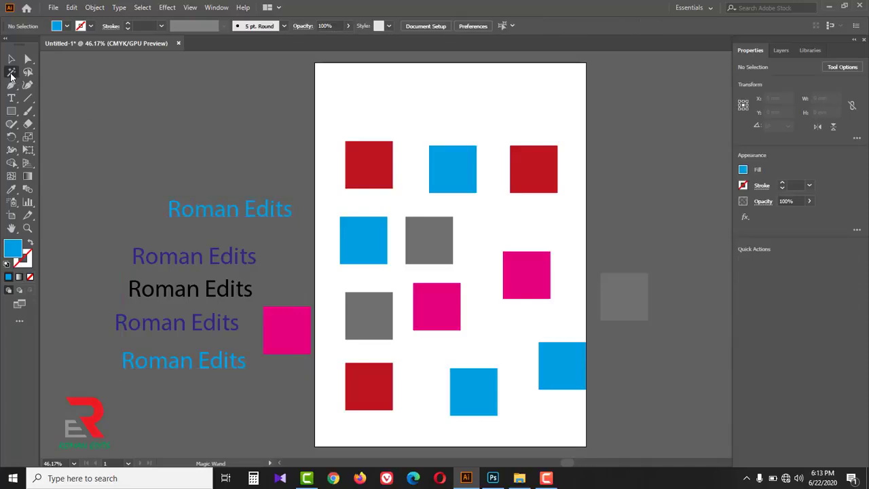
pyautogui.click(452, 169)
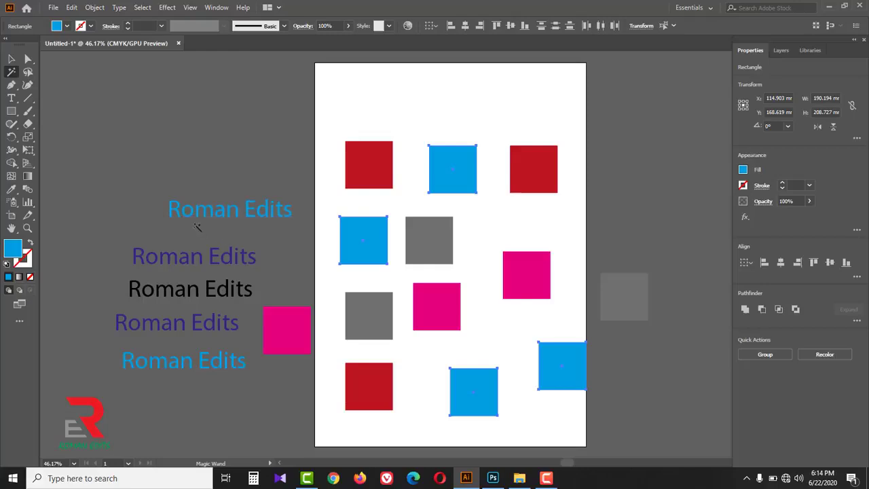
# Convert all five text copies to outlines and deselect them
pyautogui.click(11, 60)
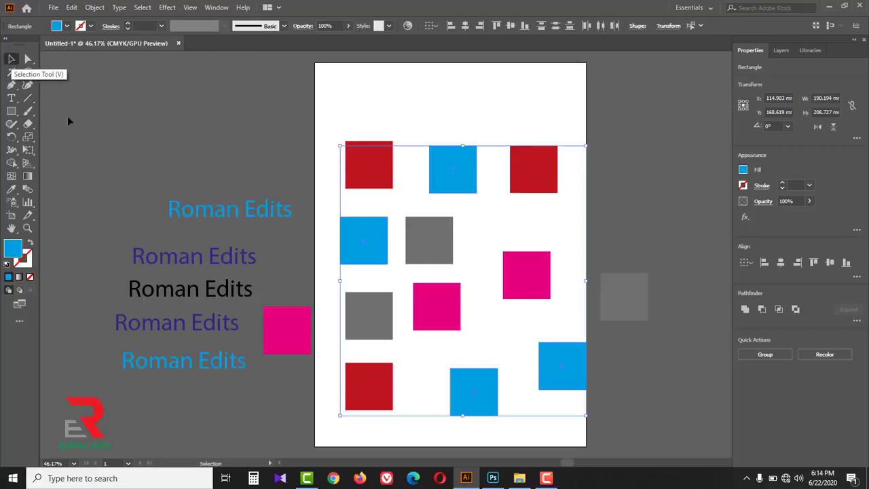
pyautogui.moveTo(96, 176); pyautogui.dragTo(204, 375)
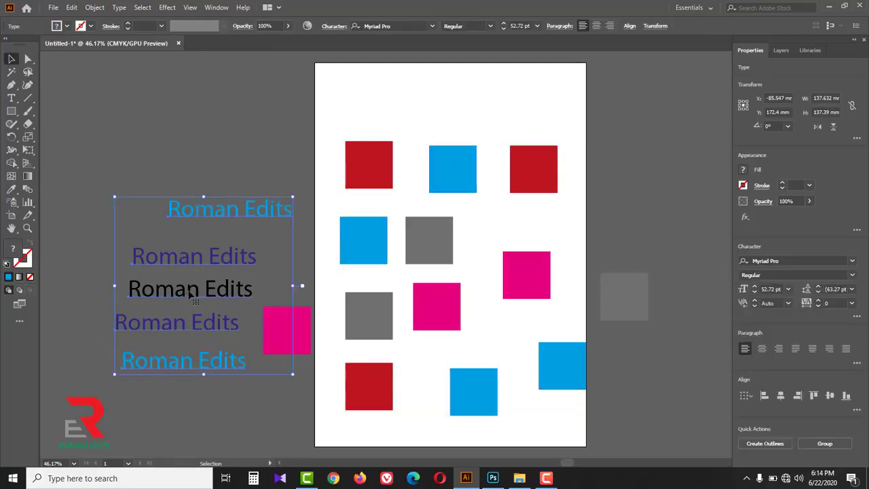
pyautogui.rightClick(189, 290)
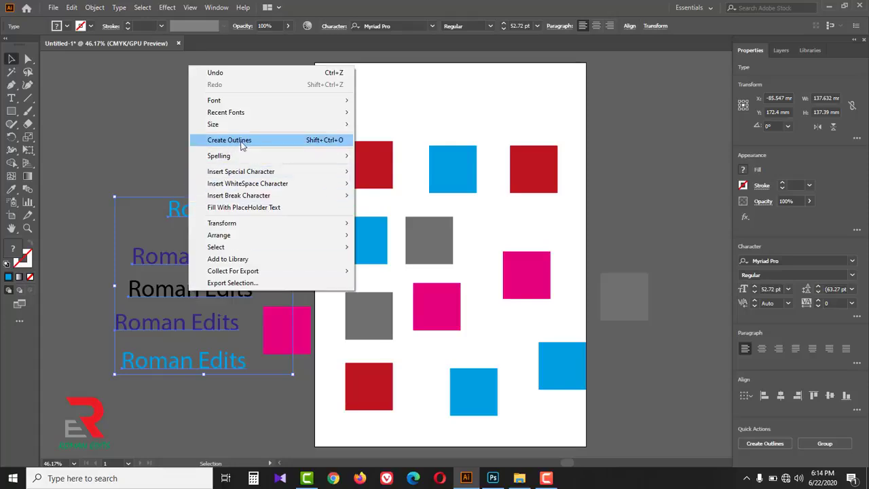
pyautogui.click(335, 144)
pyautogui.click(180, 170)
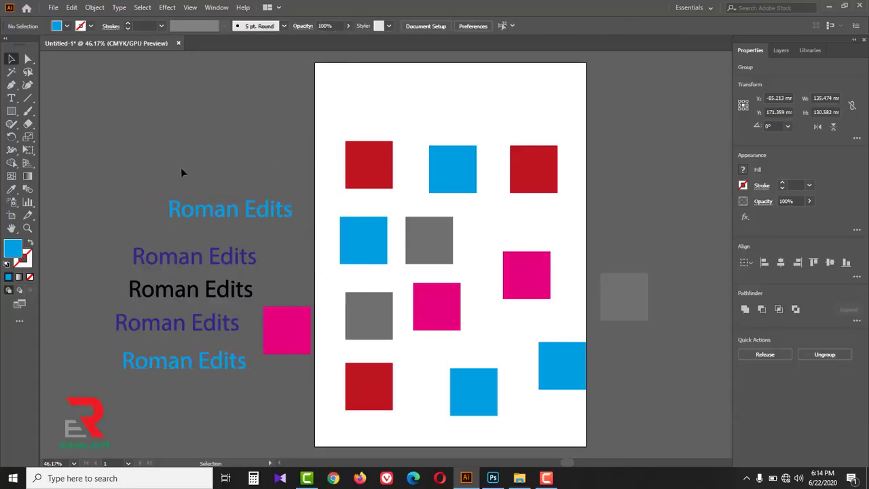
# Select all light blue squares and outlined texts by color with the Magic Wand tool, and clear the selection
pyautogui.click(11, 72)
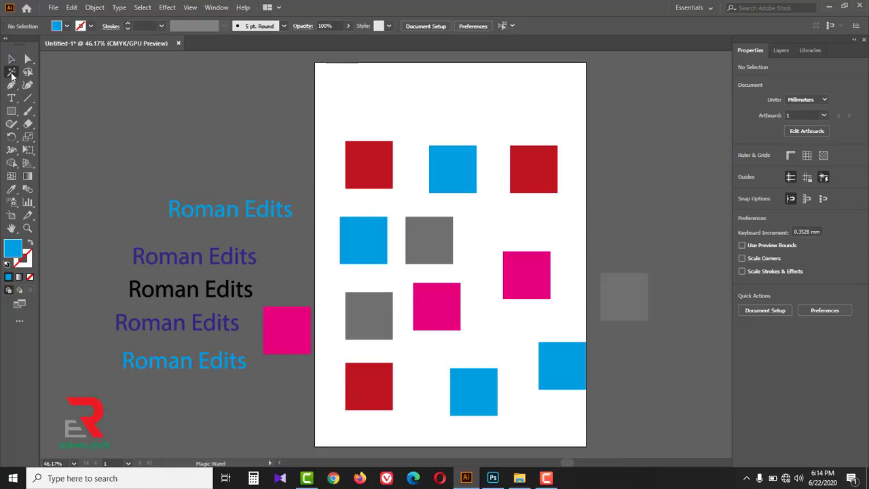
pyautogui.click(449, 171)
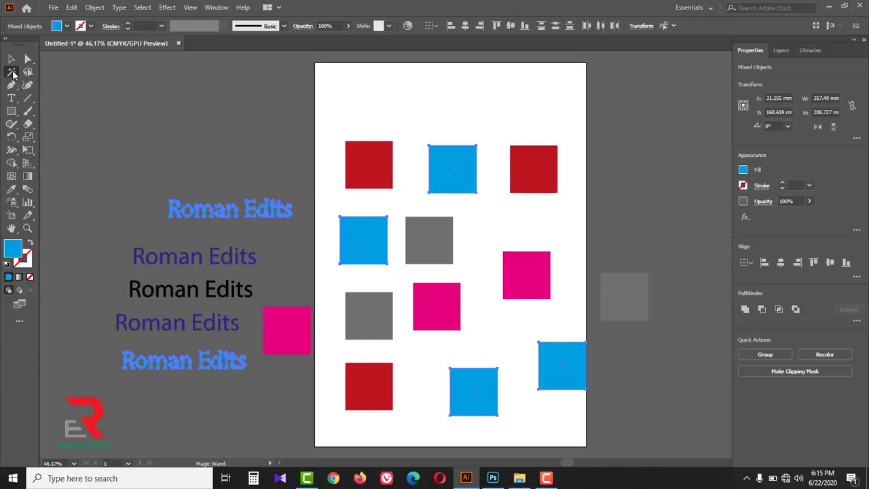
pyautogui.click(433, 242)
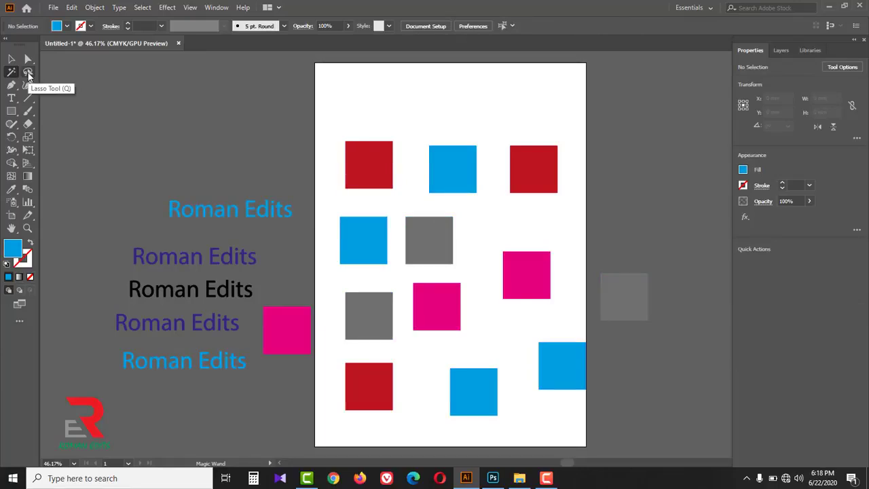
# Select the four light blue squares and the two light blue texts one by one with the Selection tool, and deselect
pyautogui.click(28, 73)
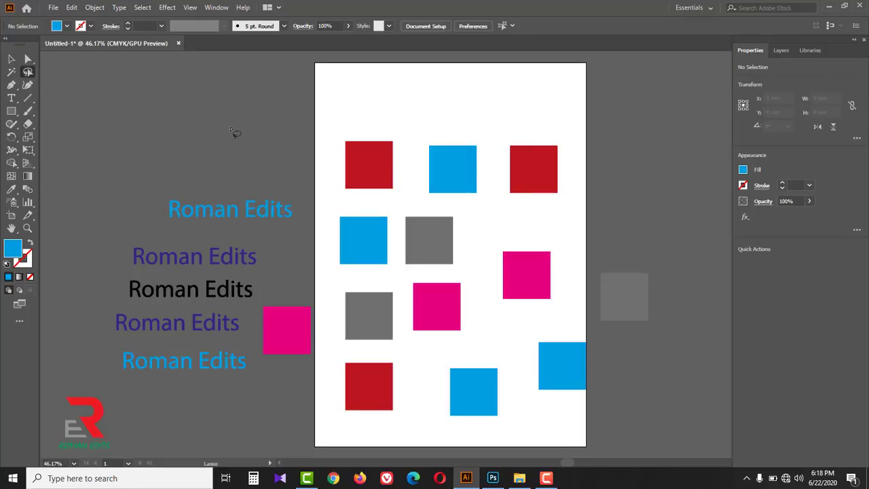
pyautogui.click(11, 60)
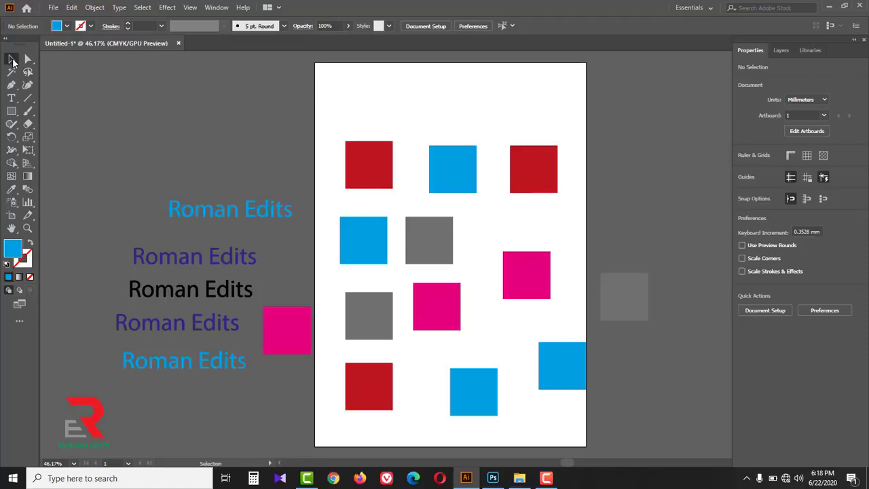
pyautogui.click(453, 170)
pyautogui.keyDown('shift'); pyautogui.click(557, 364); pyautogui.keyUp('shift')
pyautogui.keyDown('shift'); pyautogui.click(365, 244); pyautogui.keyUp('shift')
pyautogui.keyDown('shift'); pyautogui.click(472, 407); pyautogui.keyUp('shift')
pyautogui.keyDown('shift'); pyautogui.click(227, 361); pyautogui.keyUp('shift')
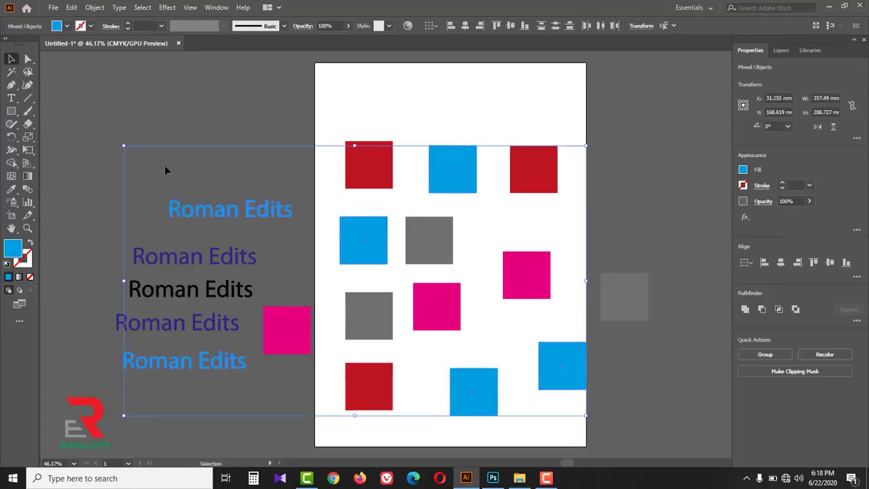
pyautogui.click(224, 117)
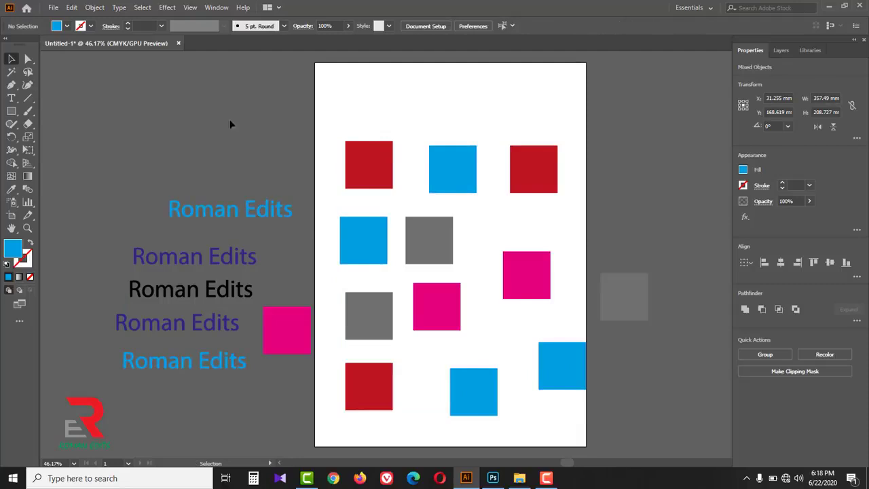
# Use the Lasso tool to select the four light blue squares, adding the topmost and bottommost light blue texts to the selection
pyautogui.click(31, 72)
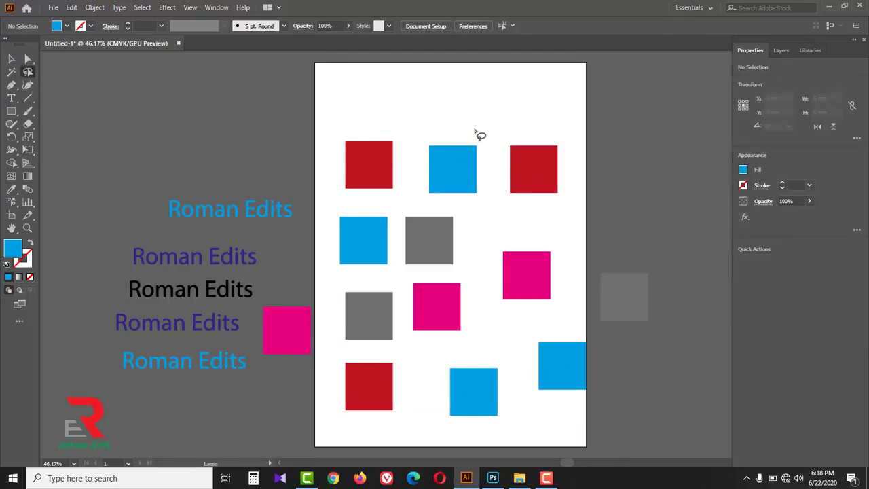
pyautogui.moveTo(475, 130)
pyautogui.mouseDown()
pyautogui.moveTo(453, 169)
pyautogui.moveTo(392, 227)
pyautogui.moveTo(373, 233)
pyautogui.moveTo(475, 132)
pyautogui.mouseUp()
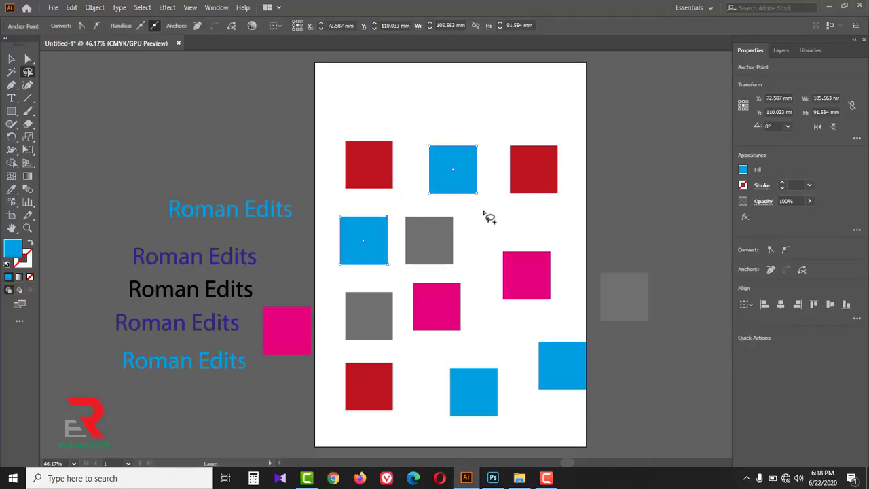
pyautogui.moveTo(463, 127)
pyautogui.mouseDown()
pyautogui.moveTo(468, 191)
pyautogui.moveTo(535, 221)
pyautogui.moveTo(566, 254)
pyautogui.moveTo(570, 293)
pyautogui.moveTo(551, 336)
pyautogui.moveTo(466, 389)
pyautogui.moveTo(489, 396)
pyautogui.moveTo(560, 379)
pyautogui.moveTo(592, 342)
pyautogui.moveTo(591, 293)
pyautogui.moveTo(556, 231)
pyautogui.moveTo(495, 195)
pyautogui.moveTo(468, 135)
pyautogui.mouseUp()
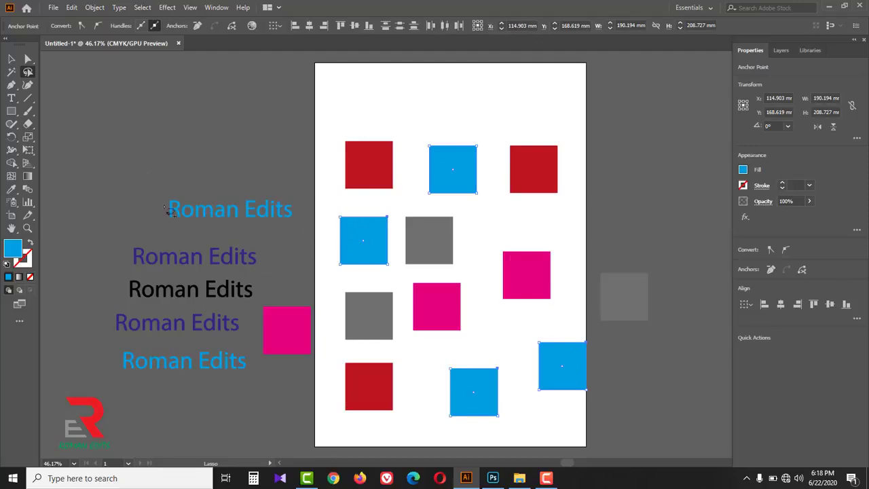
pyautogui.moveTo(196, 218)
pyautogui.mouseDown()
pyautogui.moveTo(270, 221)
pyautogui.moveTo(353, 248)
pyautogui.moveTo(325, 216)
pyautogui.moveTo(261, 195)
pyautogui.moveTo(195, 217)
pyautogui.mouseUp()
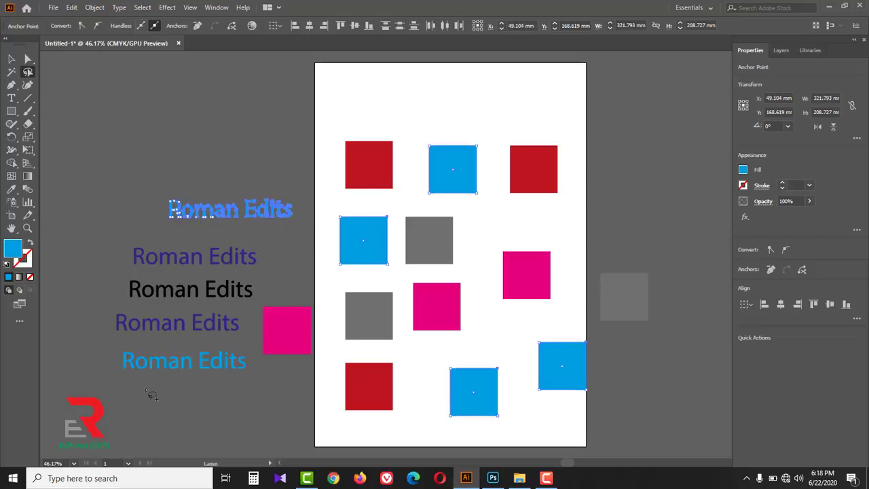
pyautogui.moveTo(310, 244)
pyautogui.mouseDown()
pyautogui.moveTo(250, 326)
pyautogui.moveTo(247, 389)
pyautogui.moveTo(190, 399)
pyautogui.moveTo(123, 373)
pyautogui.moveTo(120, 356)
pyautogui.moveTo(233, 354)
pyautogui.moveTo(251, 336)
pyautogui.moveTo(274, 277)
pyautogui.moveTo(331, 225)
pyautogui.moveTo(350, 229)
pyautogui.moveTo(351, 252)
pyautogui.moveTo(314, 268)
pyautogui.mouseUp()
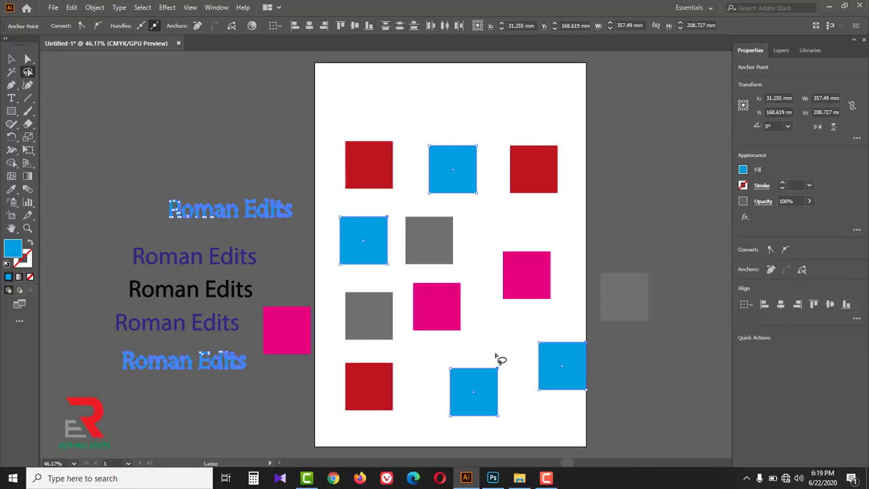
# Lasso the two magenta squares on the artboard and add the two gray squares beside them to the selection
pyautogui.moveTo(569, 265)
pyautogui.mouseDown()
pyautogui.moveTo(500, 309)
pyautogui.moveTo(447, 321)
pyautogui.moveTo(443, 314)
pyautogui.moveTo(465, 300)
pyautogui.moveTo(560, 273)
pyautogui.moveTo(465, 333)
pyautogui.mouseUp()
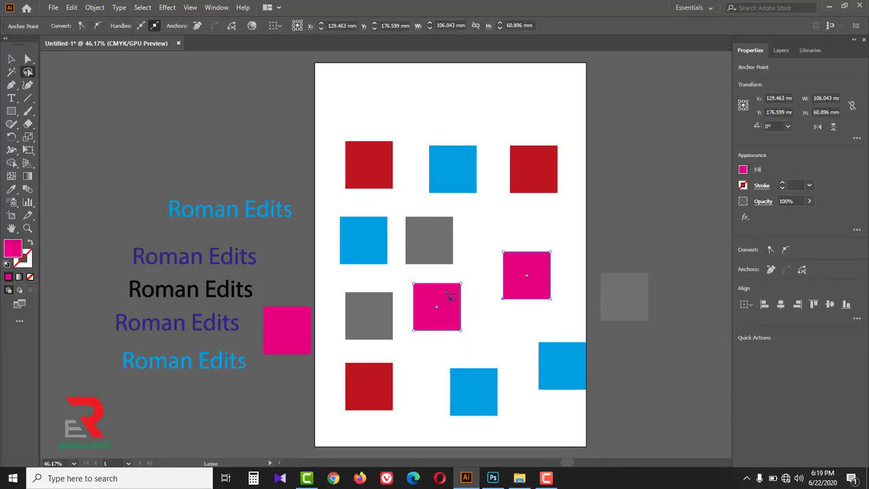
pyautogui.moveTo(466, 224)
pyautogui.mouseDown()
pyautogui.moveTo(374, 313)
pyautogui.moveTo(395, 265)
pyautogui.moveTo(440, 232)
pyautogui.mouseUp()
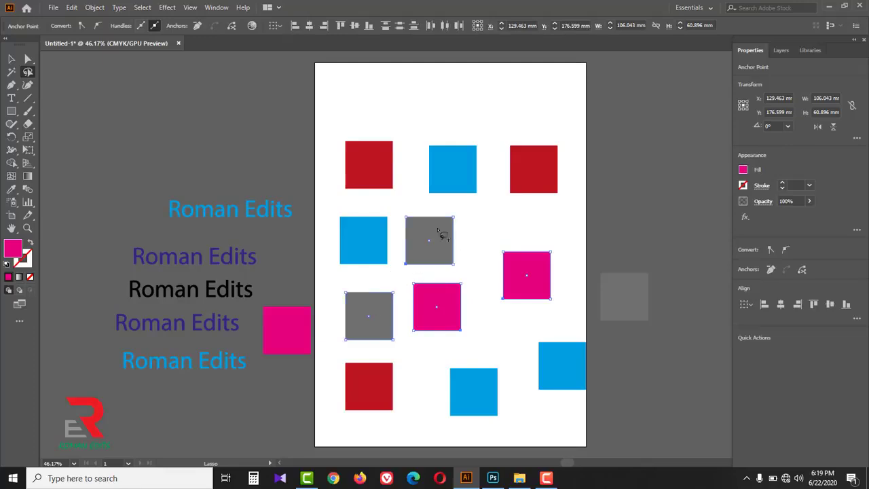
# Start a new lasso selection with the three gray squares, and add the two upper dark red squares to it
pyautogui.click(466, 281)
pyautogui.moveTo(664, 302)
pyautogui.mouseDown()
pyautogui.moveTo(609, 319)
pyautogui.moveTo(551, 319)
pyautogui.moveTo(576, 267)
pyautogui.moveTo(533, 223)
pyautogui.moveTo(434, 258)
pyautogui.moveTo(373, 306)
pyautogui.moveTo(417, 254)
pyautogui.moveTo(475, 225)
pyautogui.moveTo(561, 228)
pyautogui.moveTo(596, 252)
pyautogui.moveTo(632, 314)
pyautogui.mouseUp()
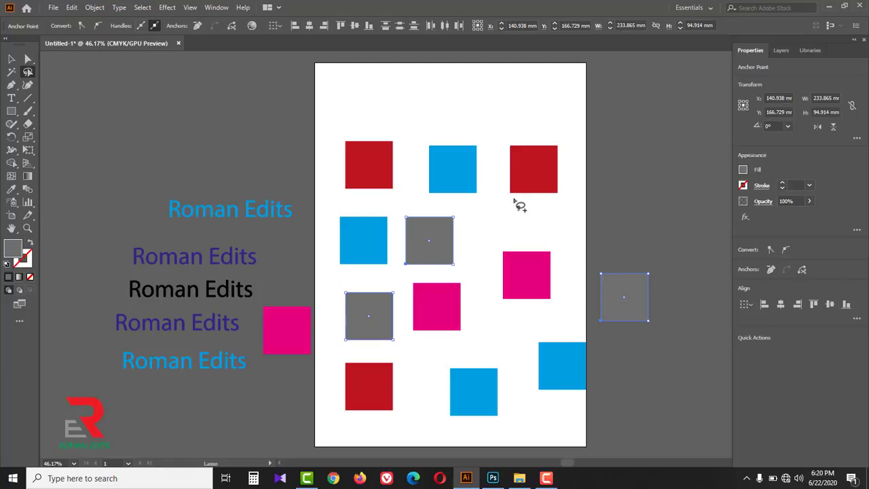
pyautogui.moveTo(537, 210)
pyautogui.mouseDown()
pyautogui.moveTo(505, 171)
pyautogui.moveTo(541, 139)
pyautogui.moveTo(551, 200)
pyautogui.mouseUp()
pyautogui.moveTo(403, 140)
pyautogui.mouseDown()
pyautogui.moveTo(406, 170)
pyautogui.moveTo(398, 159)
pyautogui.mouseUp()
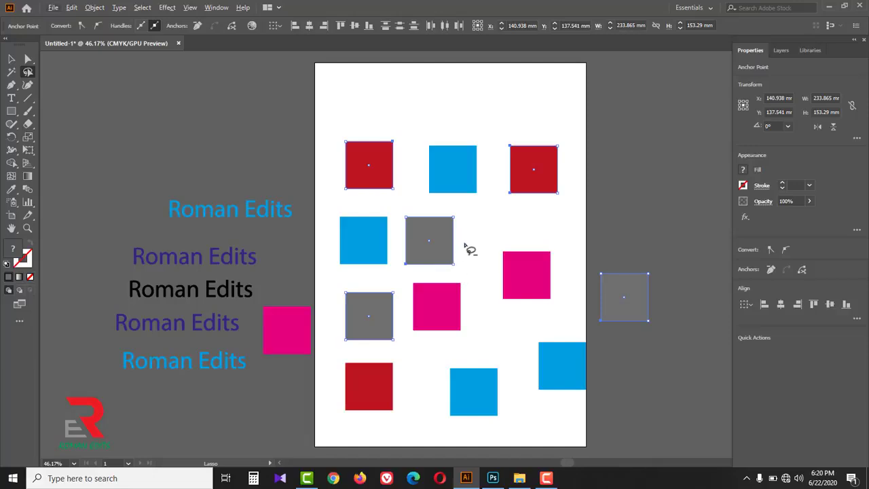
# Lasso the two gray squares on the artboard out of the selection, and add and remove the central magenta square
pyautogui.moveTo(467, 232)
pyautogui.mouseDown()
pyautogui.moveTo(444, 269)
pyautogui.moveTo(410, 267)
pyautogui.moveTo(415, 224)
pyautogui.mouseUp()
pyautogui.moveTo(391, 348)
pyautogui.mouseDown()
pyautogui.moveTo(345, 319)
pyautogui.moveTo(383, 330)
pyautogui.moveTo(355, 342)
pyautogui.mouseUp()
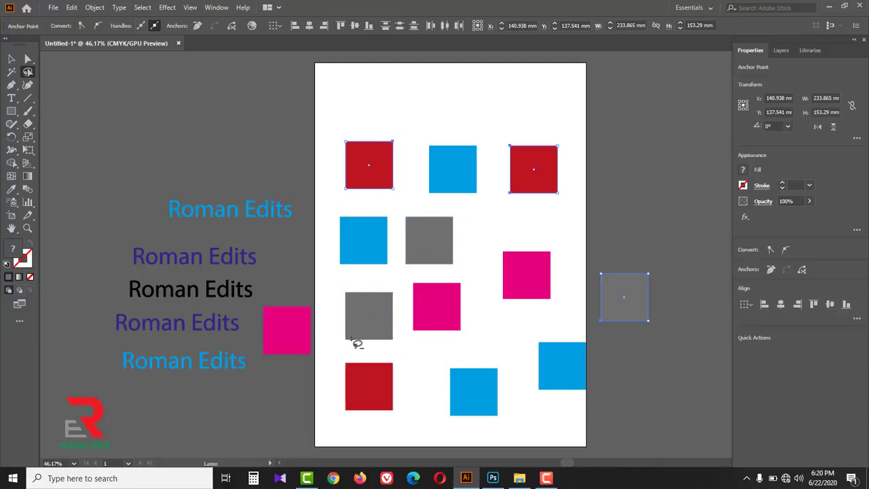
pyautogui.moveTo(475, 268)
pyautogui.mouseDown()
pyautogui.moveTo(450, 314)
pyautogui.moveTo(424, 299)
pyautogui.moveTo(470, 296)
pyautogui.mouseUp()
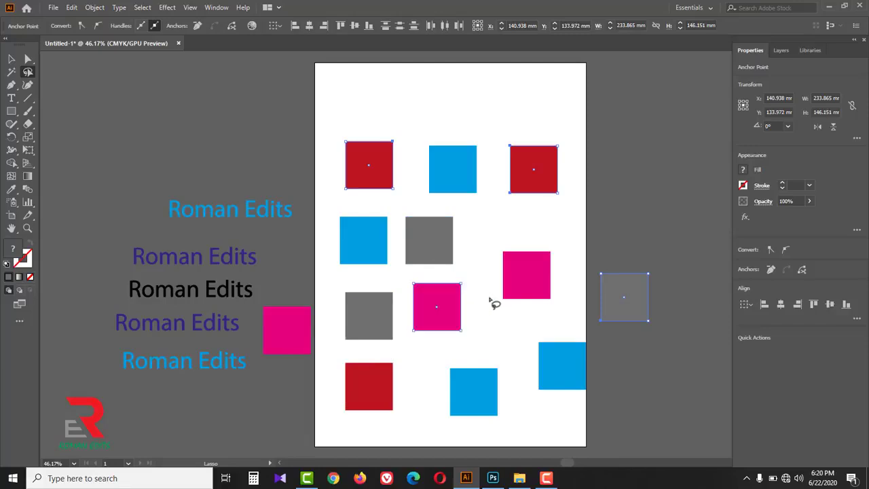
pyautogui.moveTo(566, 250)
pyautogui.mouseDown()
pyautogui.moveTo(497, 316)
pyautogui.moveTo(480, 308)
pyautogui.moveTo(480, 273)
pyautogui.moveTo(439, 277)
pyautogui.moveTo(411, 300)
pyautogui.moveTo(420, 335)
pyautogui.moveTo(468, 334)
pyautogui.mouseUp()
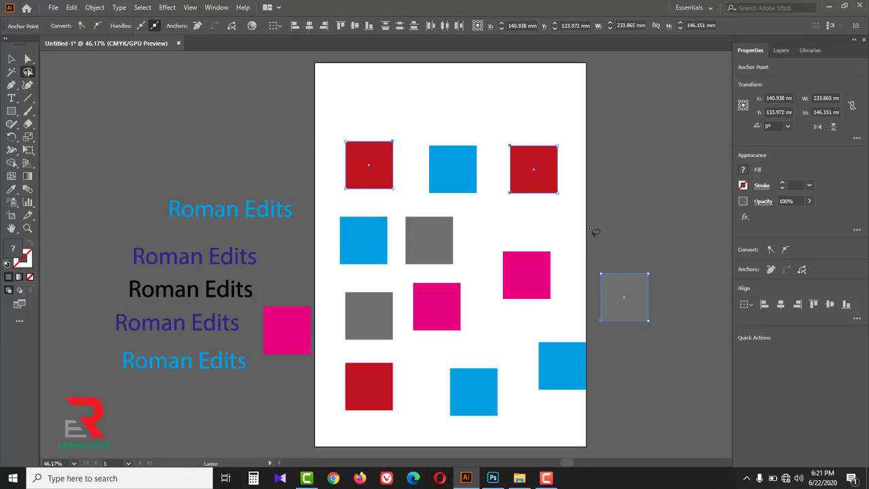
# Open the existing Illustrator file Untitled-1 from the current folder
pyautogui.click(53, 8)
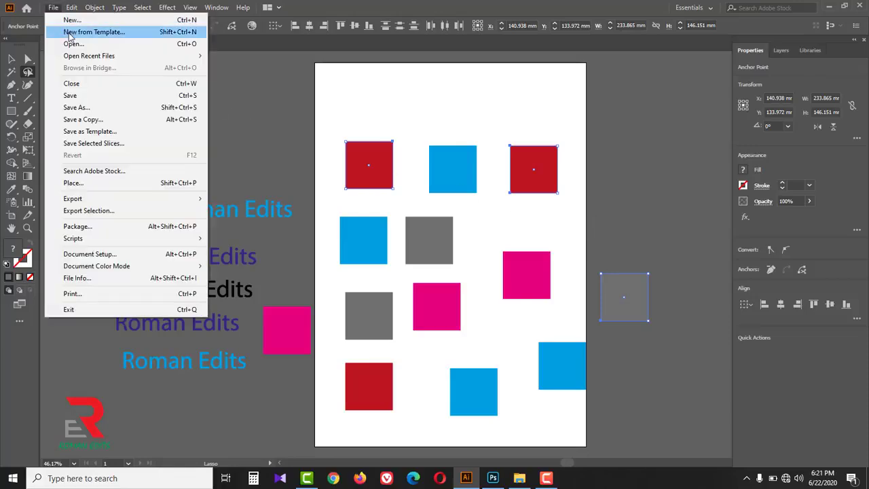
pyautogui.click(72, 43)
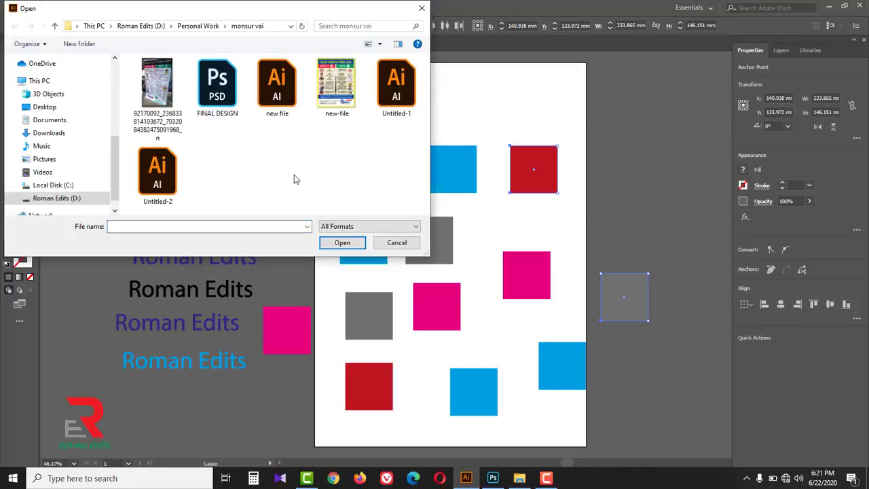
pyautogui.click(396, 85)
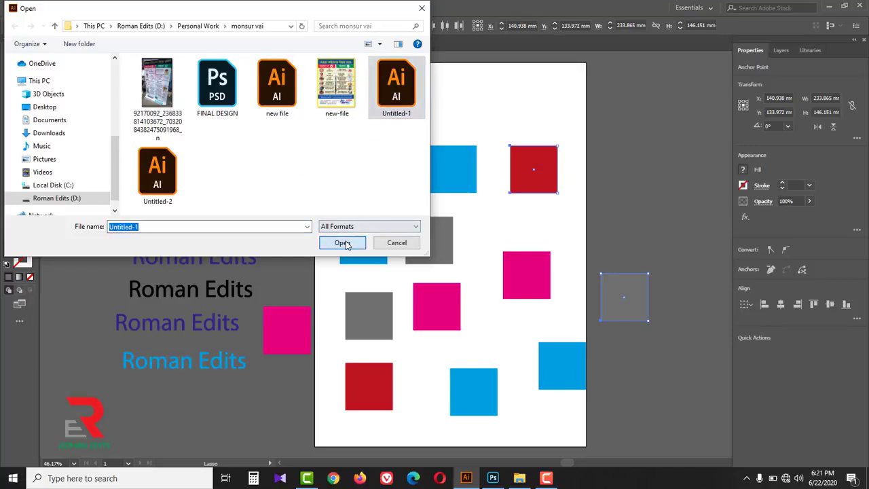
pyautogui.click(342, 243)
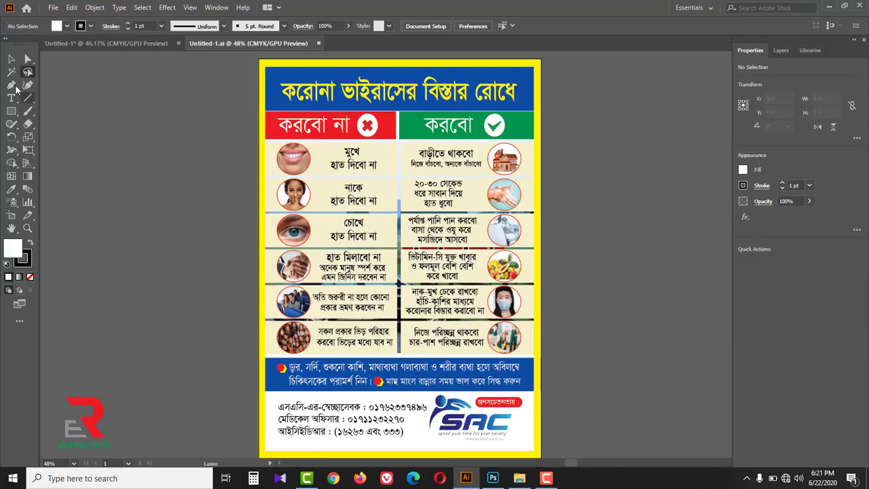
# Select all objects sharing the poster header's blue fill with the Magic Wand and delete them
pyautogui.click(11, 73)
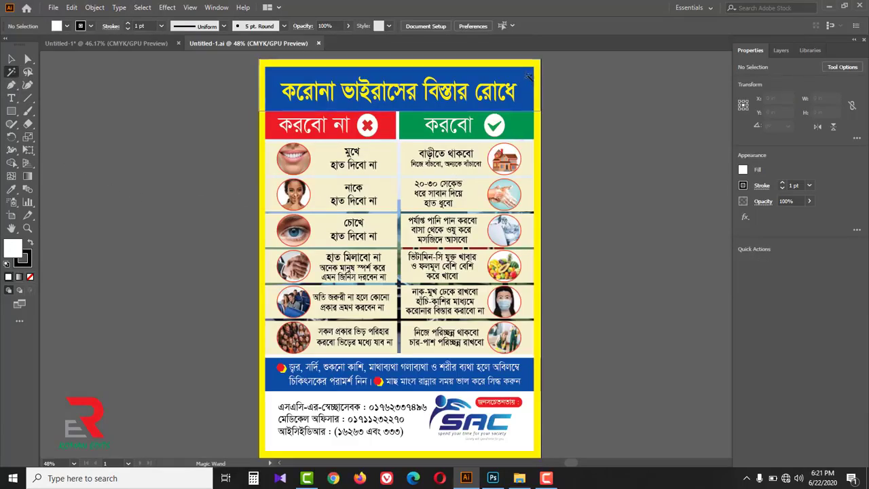
pyautogui.click(525, 94)
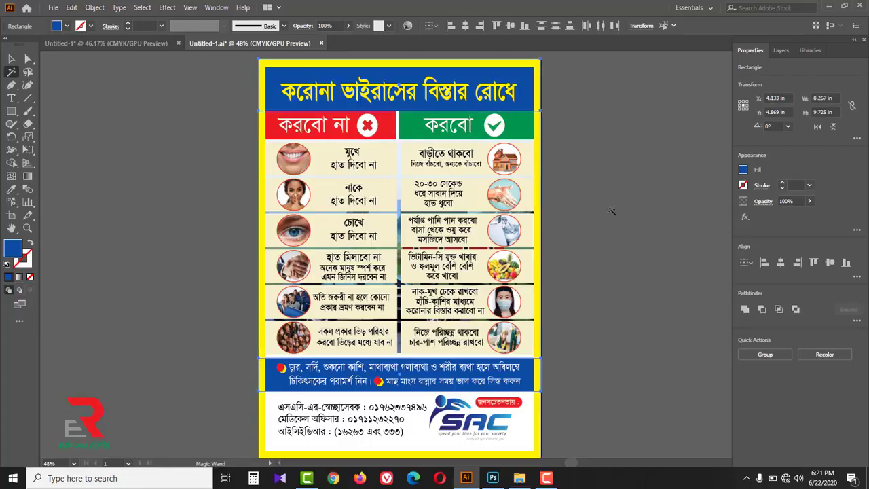
pyautogui.press('Delete')
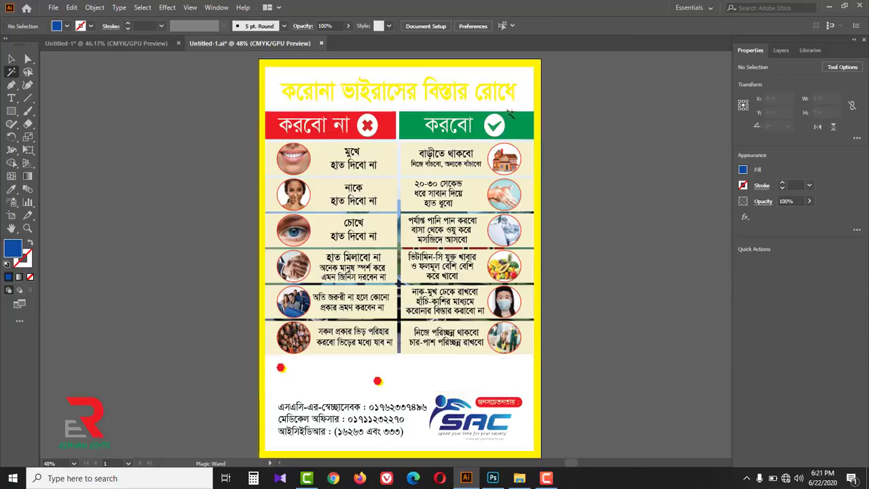